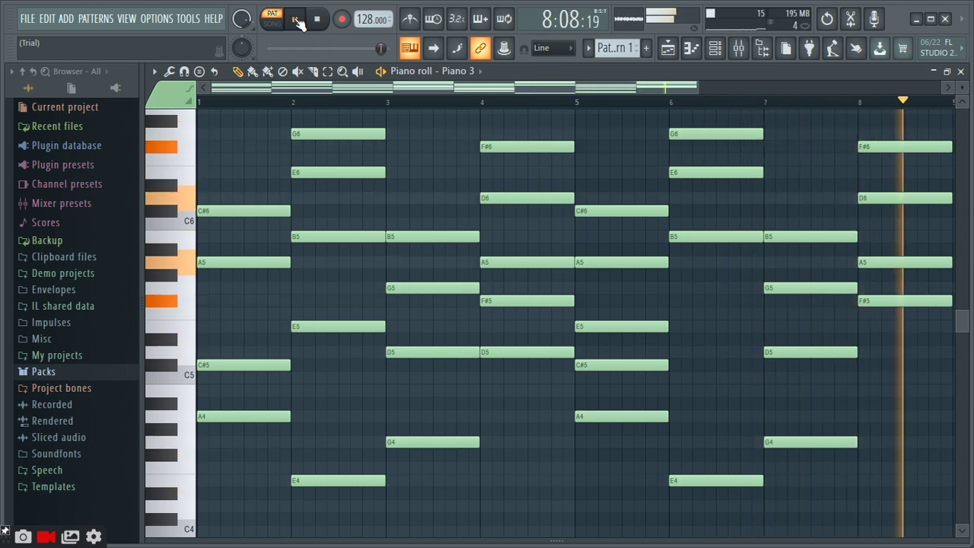
Step: Stop the Piano 3 preview, return to the playlist and play the arrangement's opening section
{"action": "left_click", "coordinate": [298, 20]}
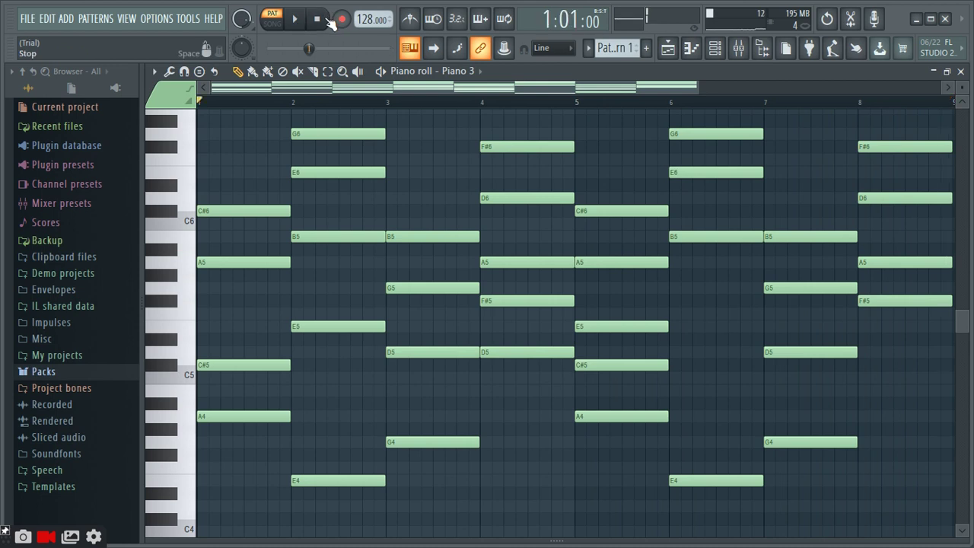
{"action": "left_click", "coordinate": [960, 72]}
{"action": "key", "text": "F6"}
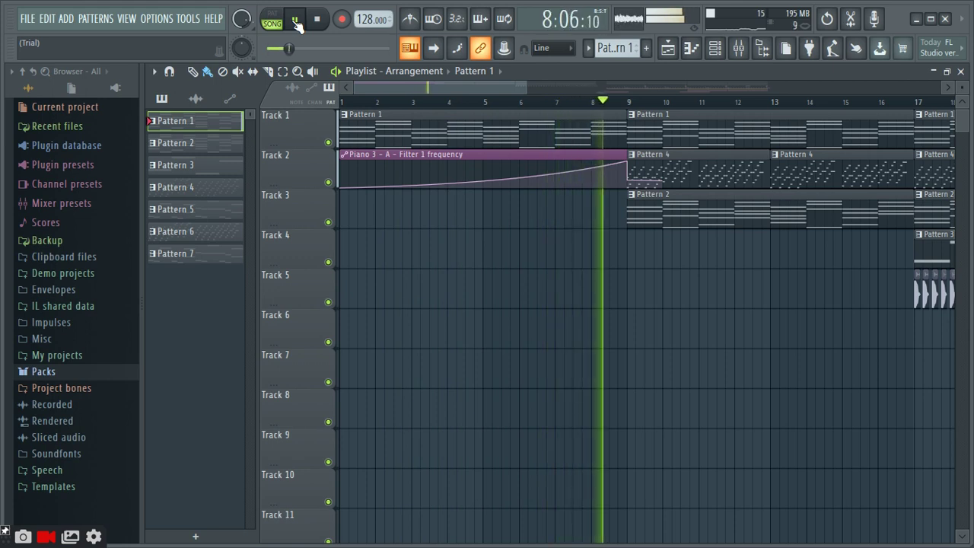
{"action": "left_click", "coordinate": [296, 22]}
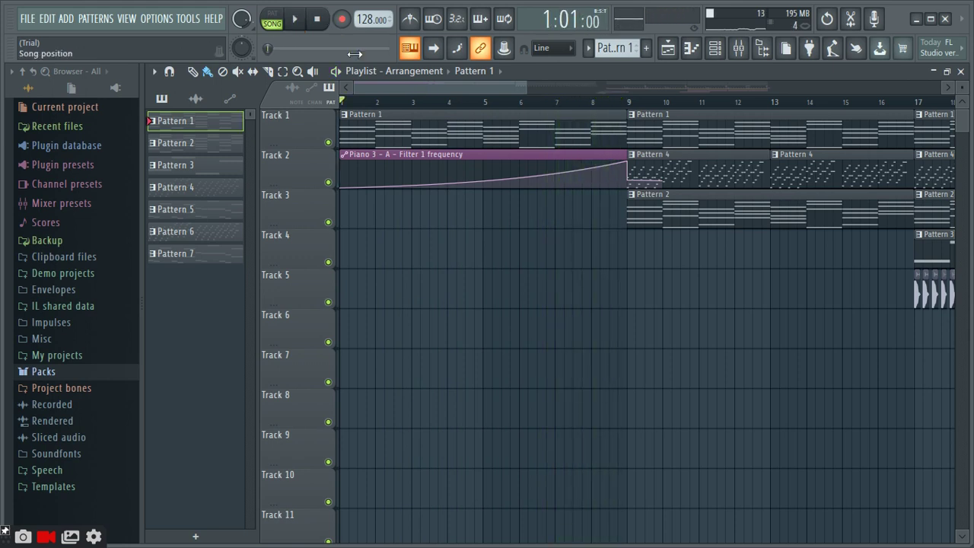
Step: Open Pattern 2's Orchestral 2 notes in a maximized piano roll and play the whole pattern
{"action": "left_click_drag", "start_coordinate": [388, 82], "coordinate": [439, 89]}
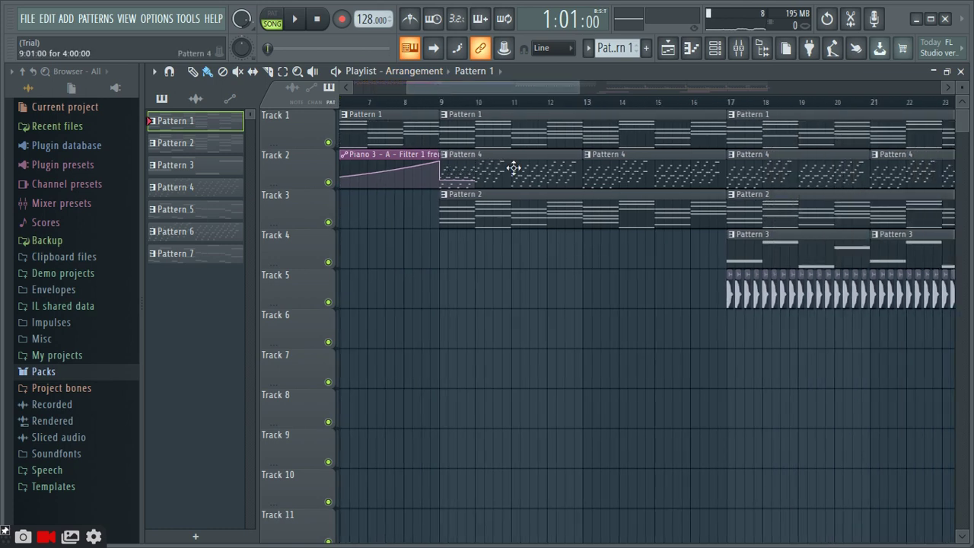
{"action": "double_click", "coordinate": [239, 152]}
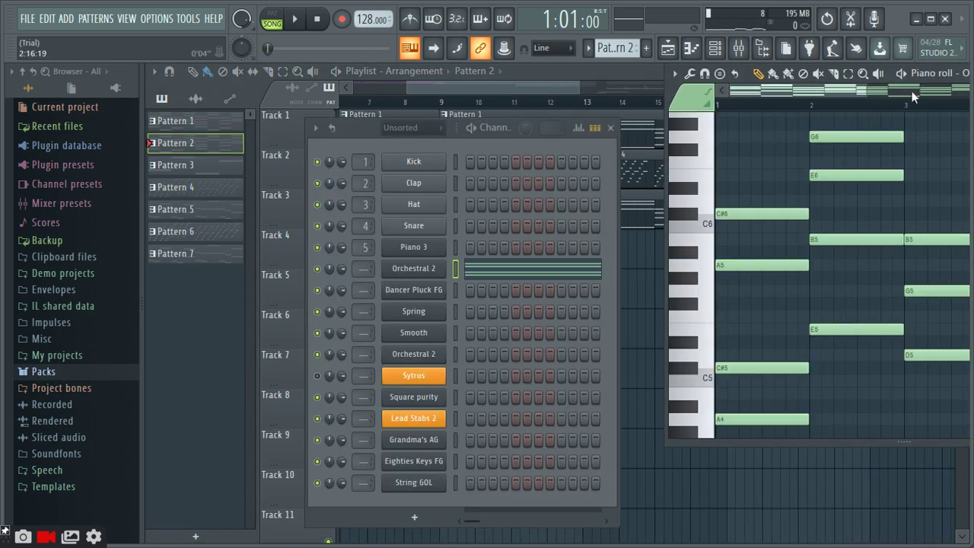
{"action": "left_click_drag", "start_coordinate": [944, 80], "coordinate": [636, 80]}
{"action": "left_click", "coordinate": [814, 78]}
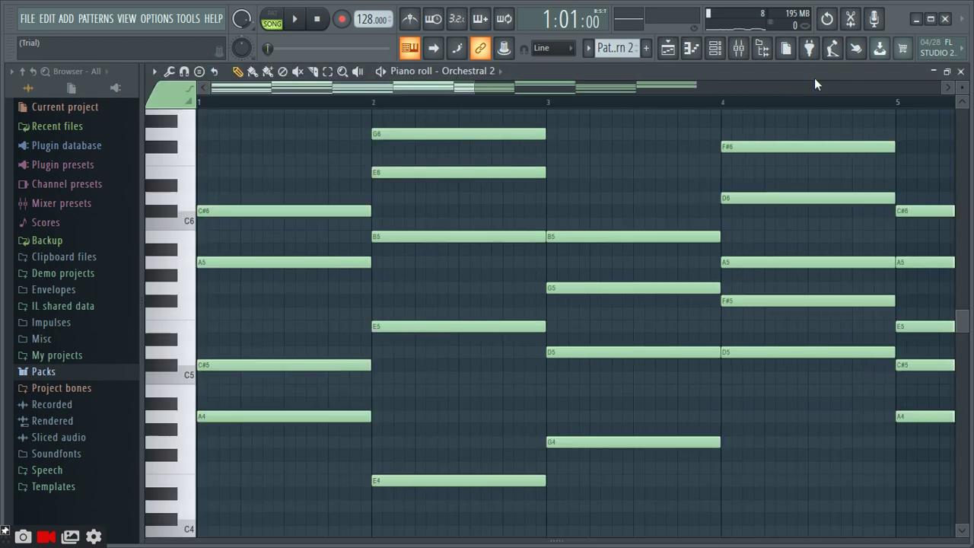
{"action": "left_click_drag", "start_coordinate": [475, 83], "coordinate": [696, 89]}
{"action": "scroll", "coordinate": [631, 243], "scroll_direction": "down", "scroll_amount": 3}
{"action": "scroll", "coordinate": [631, 243], "scroll_direction": "up", "scroll_amount": 3}
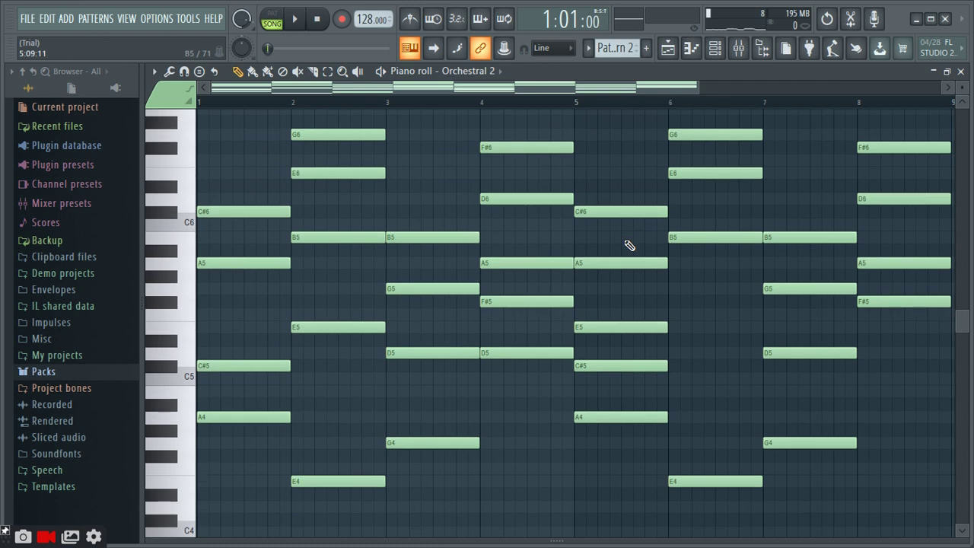
{"action": "left_click", "coordinate": [298, 21]}
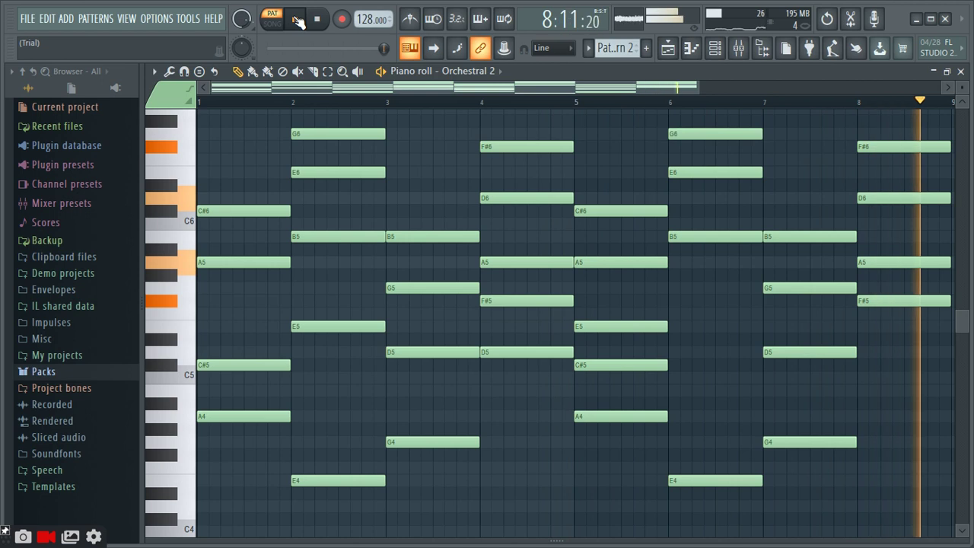
{"action": "left_click", "coordinate": [297, 20]}
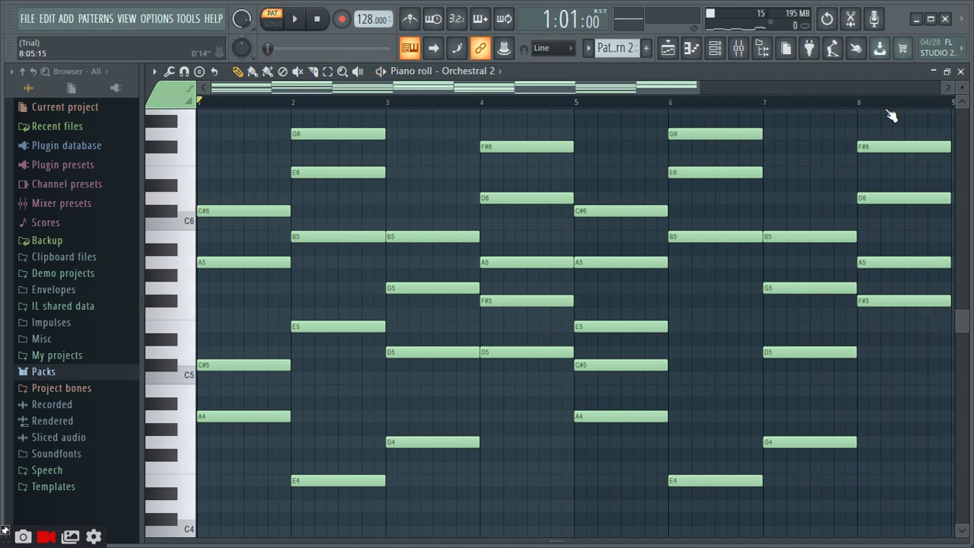
Step: Return to the playlist, open Pattern 3's Dancer Pluck FG notes in the piano roll and play the pattern
{"action": "left_click", "coordinate": [961, 72]}
{"action": "key", "text": "F6"}
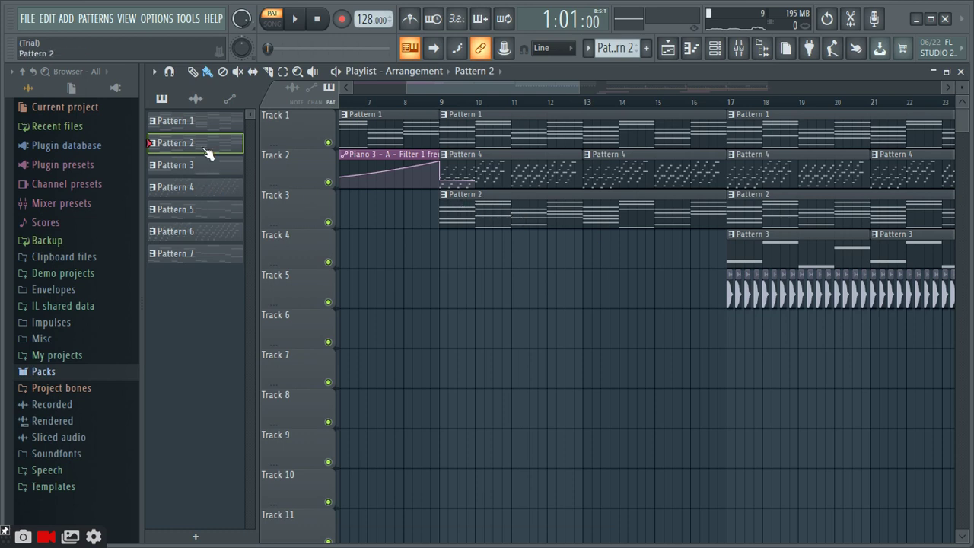
{"action": "double_click", "coordinate": [230, 173]}
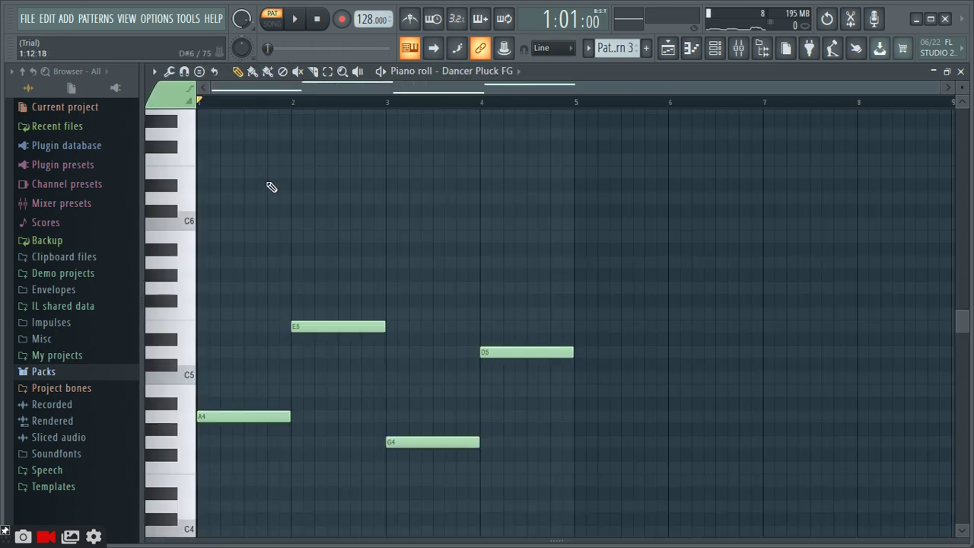
{"action": "scroll", "coordinate": [382, 141], "scroll_direction": "down", "scroll_amount": 3}
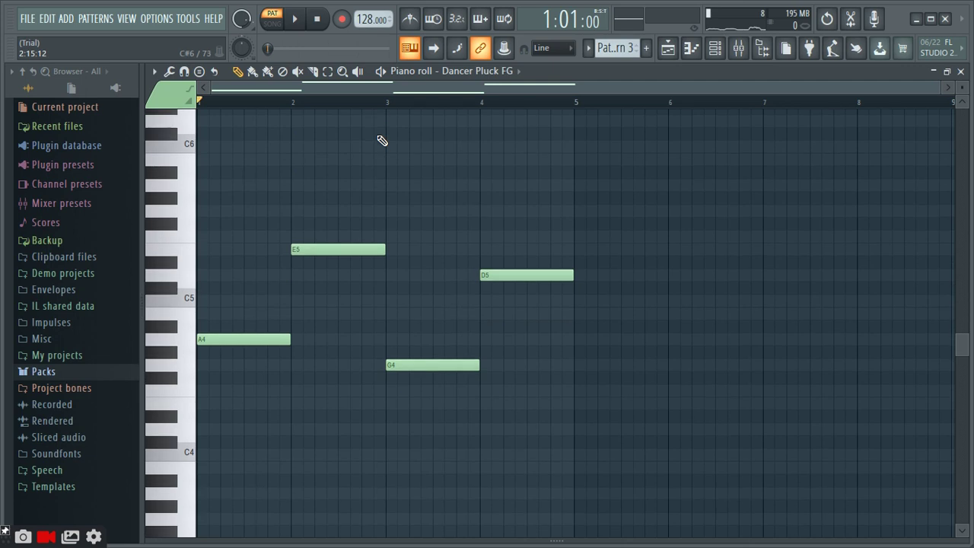
{"action": "left_click_drag", "start_coordinate": [936, 87], "coordinate": [574, 89]}
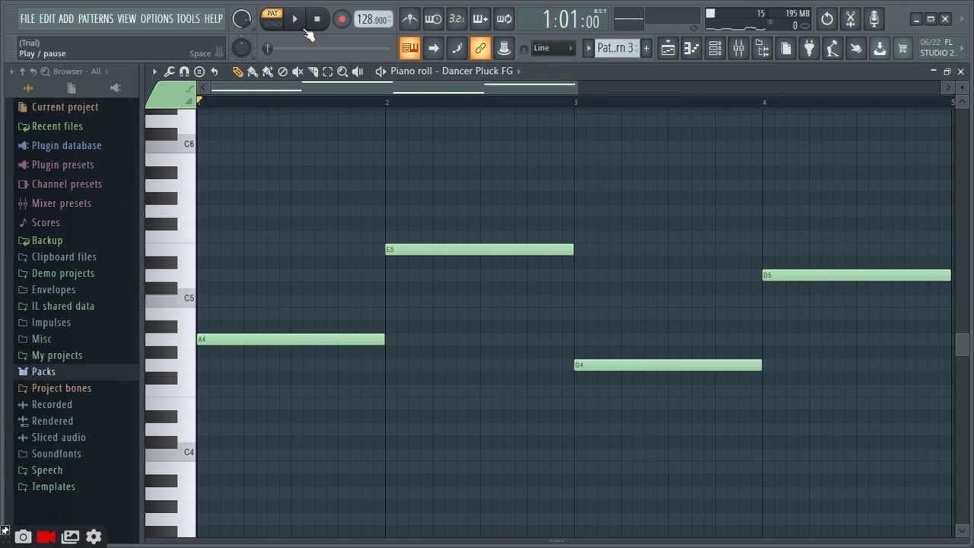
{"action": "left_click", "coordinate": [301, 21]}
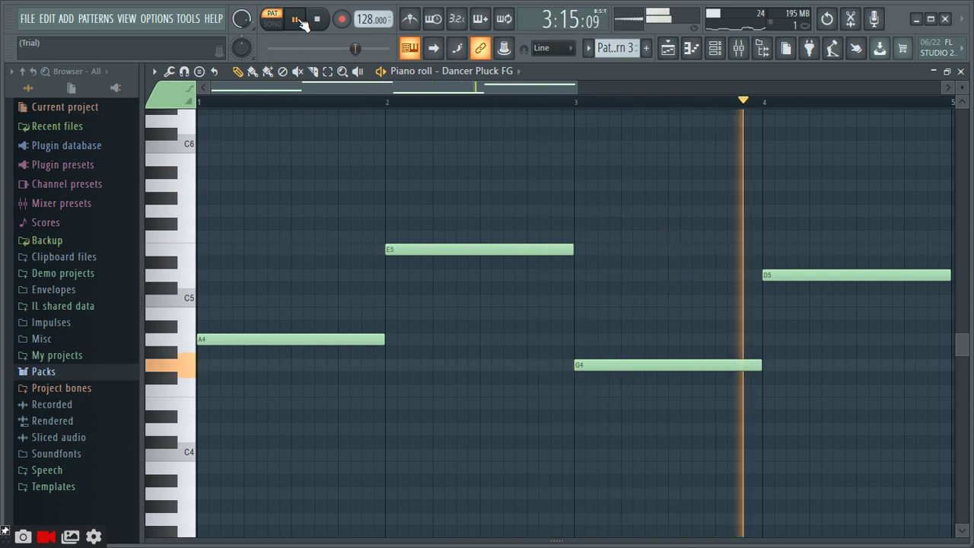
{"action": "left_click", "coordinate": [324, 24]}
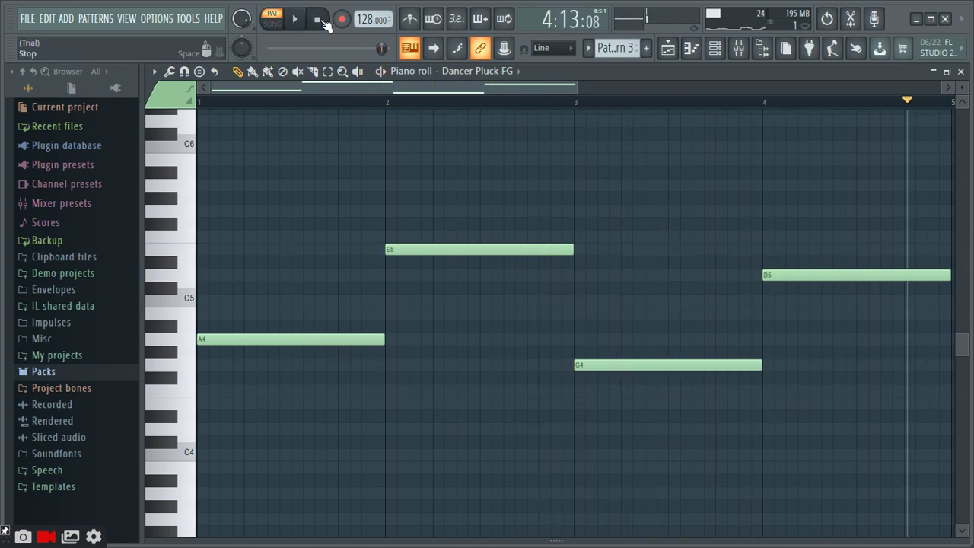
Step: Open the Pattern 4 clip's Spring notes from Track 2 in the piano roll and play the pattern
{"action": "left_click", "coordinate": [960, 70]}
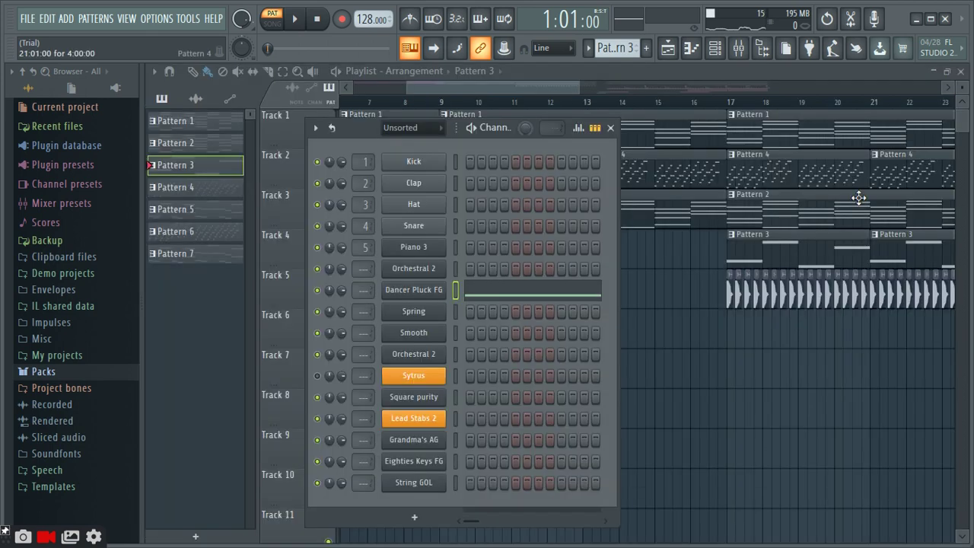
{"action": "left_click", "coordinate": [610, 127]}
{"action": "double_click", "coordinate": [518, 165]}
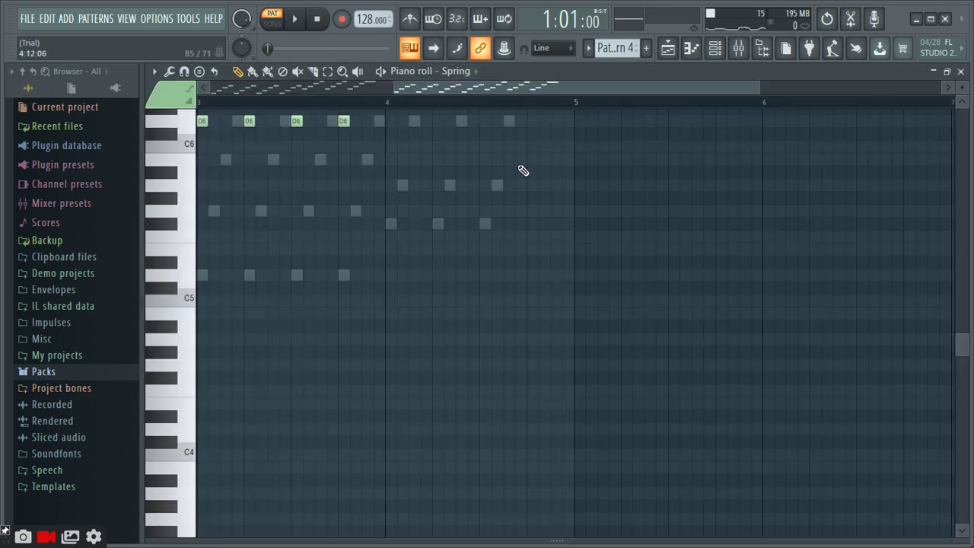
{"action": "left_click_drag", "start_coordinate": [523, 89], "coordinate": [300, 101]}
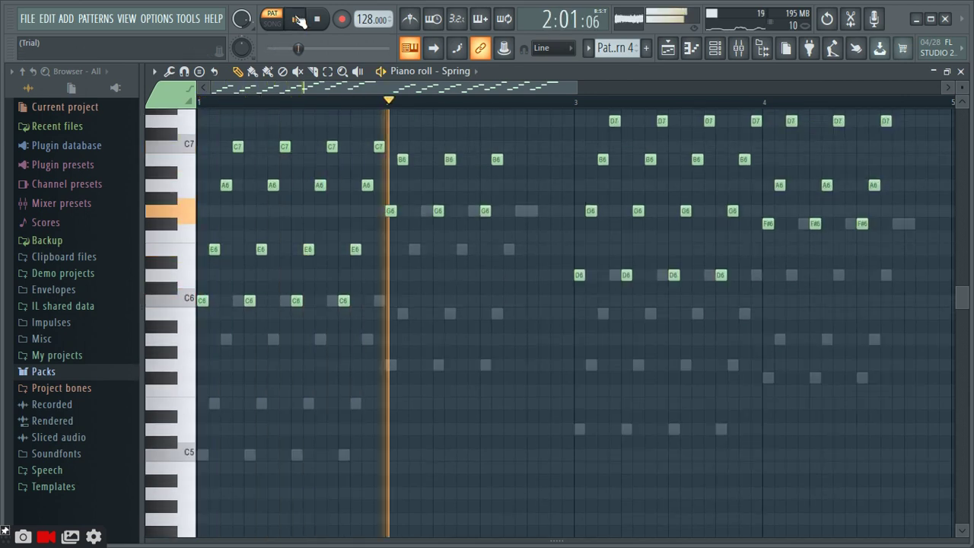
{"action": "scroll", "coordinate": [337, 167], "scroll_direction": "up", "scroll_amount": 3}
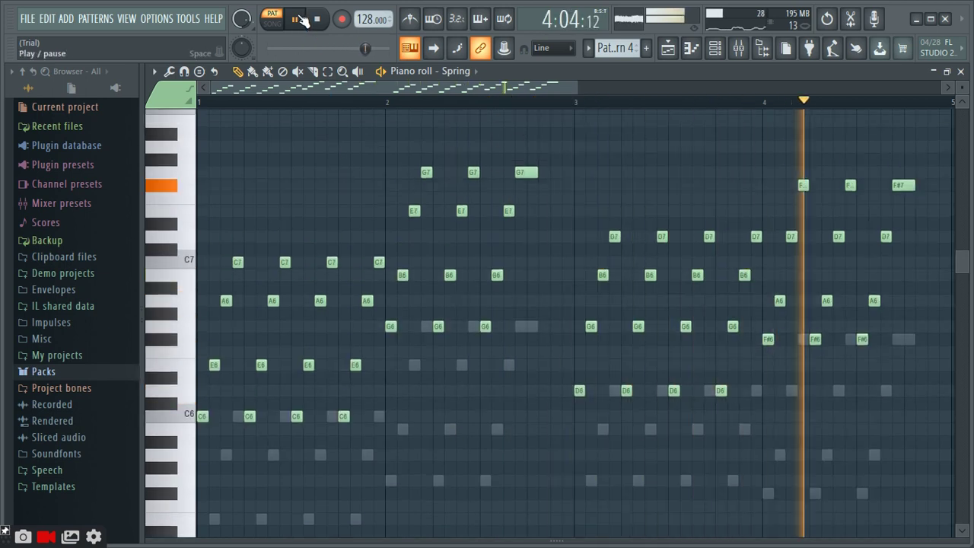
{"action": "left_click", "coordinate": [302, 20]}
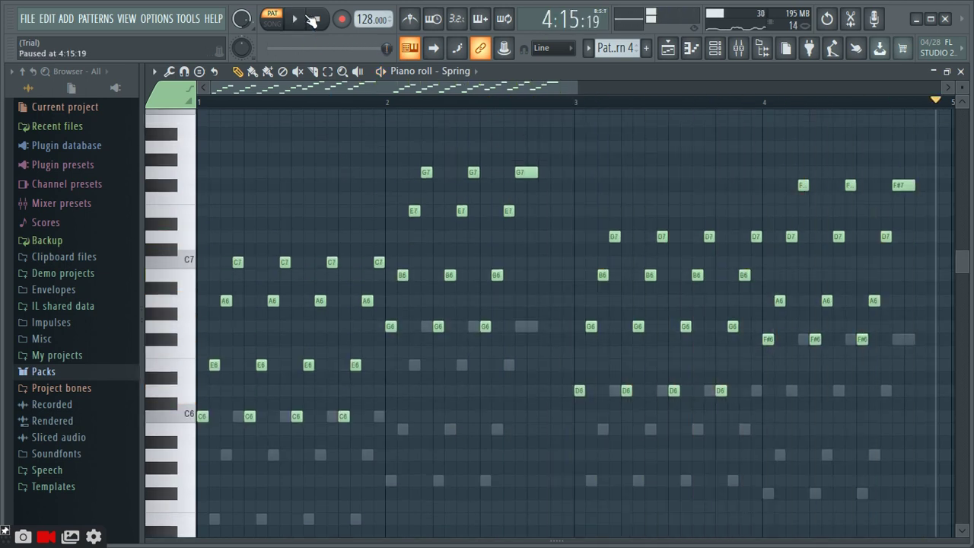
Step: Mute the Smooth channel in the channel rack and play Pattern 4 with only the Spring layer
{"action": "left_click", "coordinate": [711, 53]}
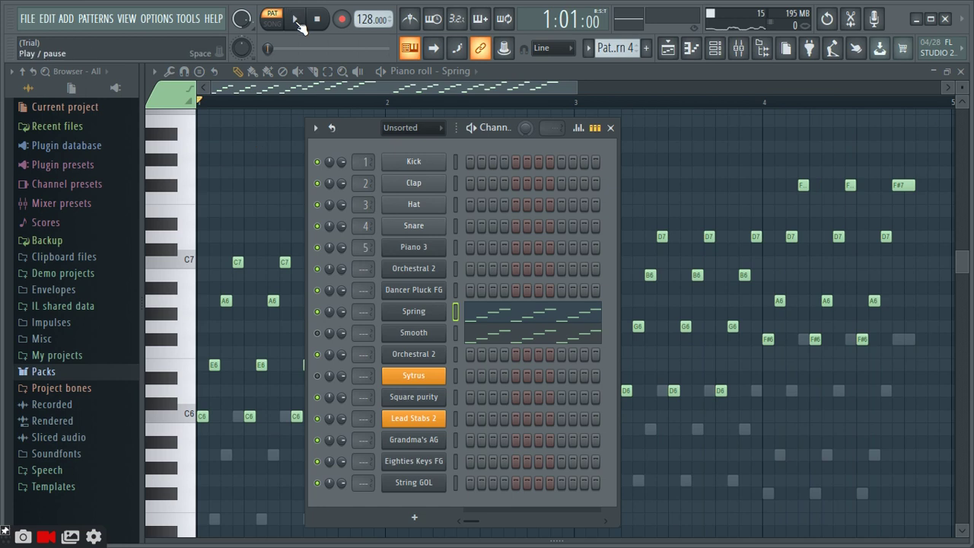
{"action": "left_click", "coordinate": [298, 20]}
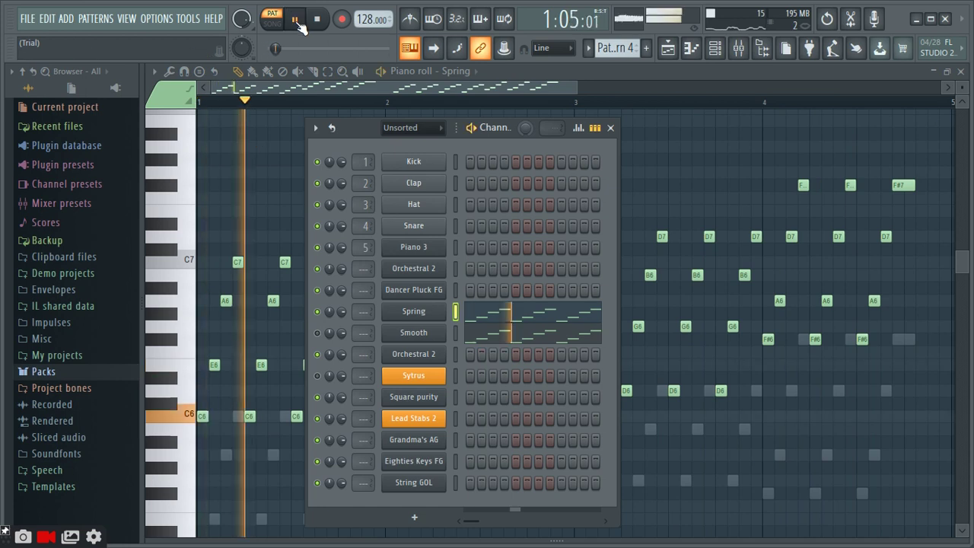
{"action": "left_click", "coordinate": [611, 127]}
{"action": "left_click", "coordinate": [296, 20]}
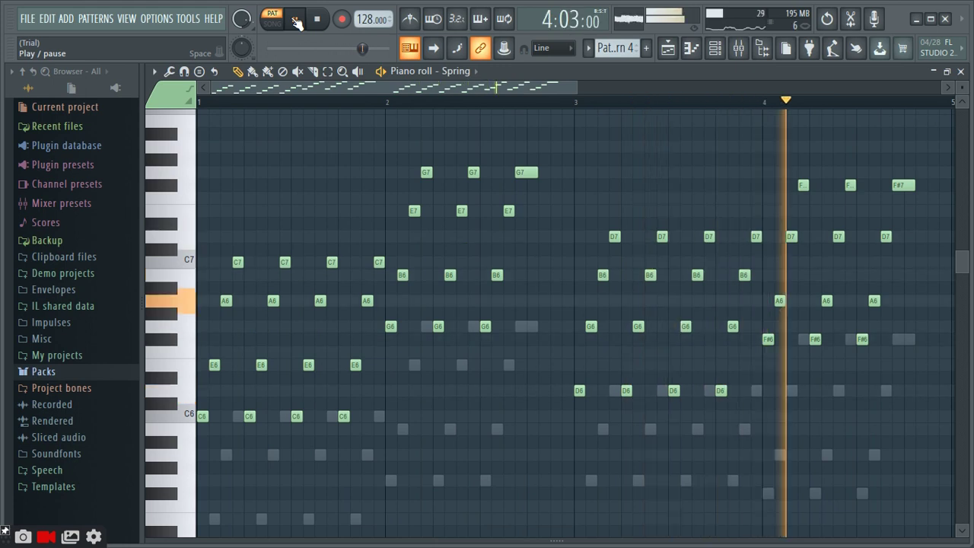
{"action": "left_click", "coordinate": [296, 20]}
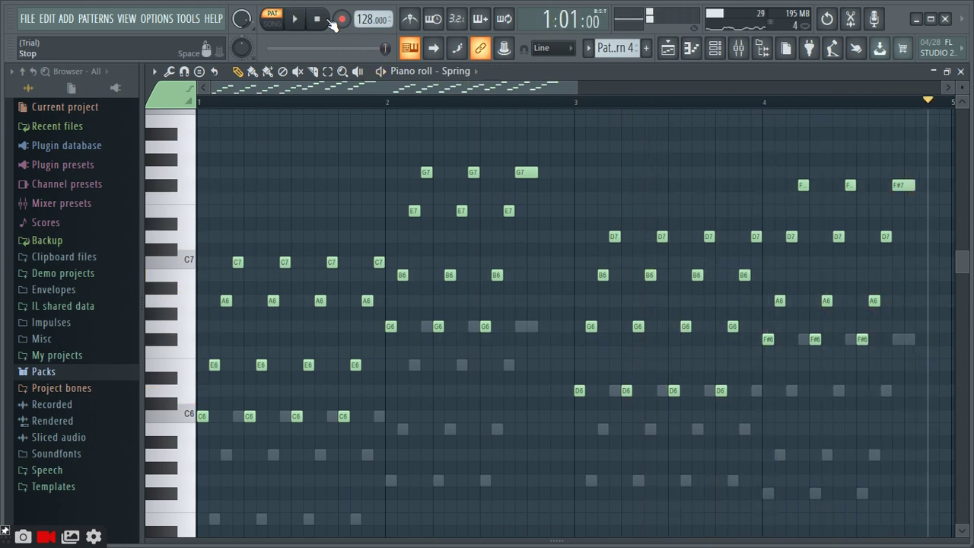
Step: Mute the Spring channel, unmute Smooth and start a preview of Pattern 4's Smooth layer
{"action": "left_click", "coordinate": [715, 48]}
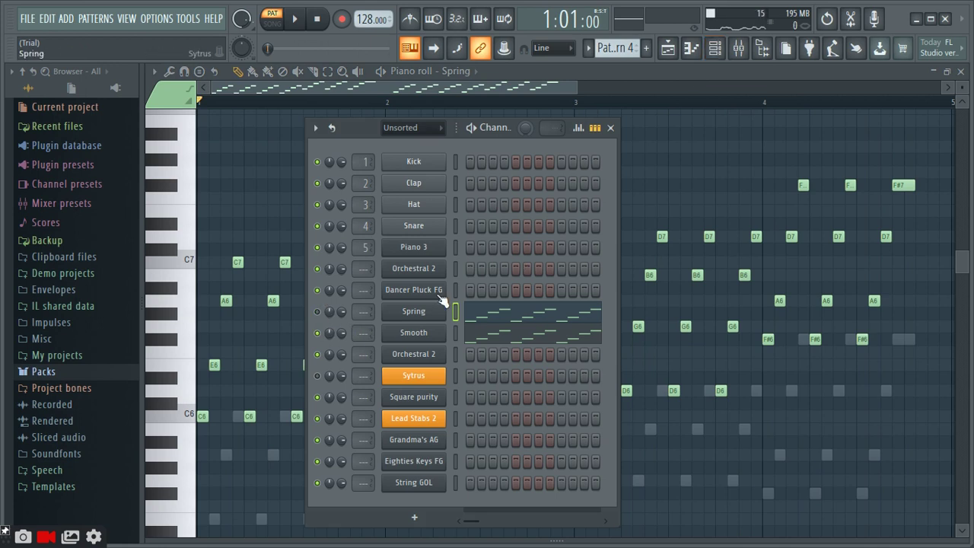
{"action": "left_click", "coordinate": [610, 128]}
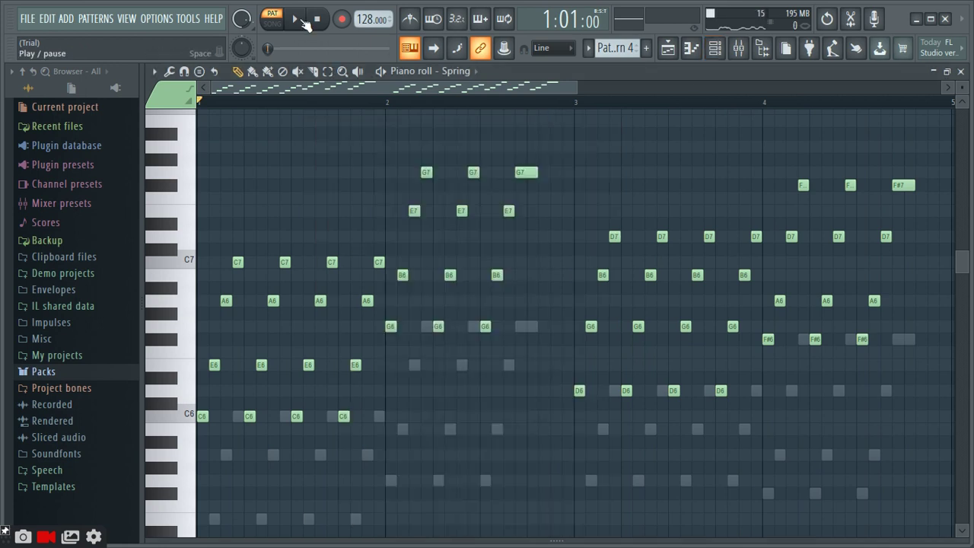
{"action": "left_click", "coordinate": [297, 21]}
{"action": "scroll", "coordinate": [401, 311], "scroll_direction": "down", "scroll_amount": 3}
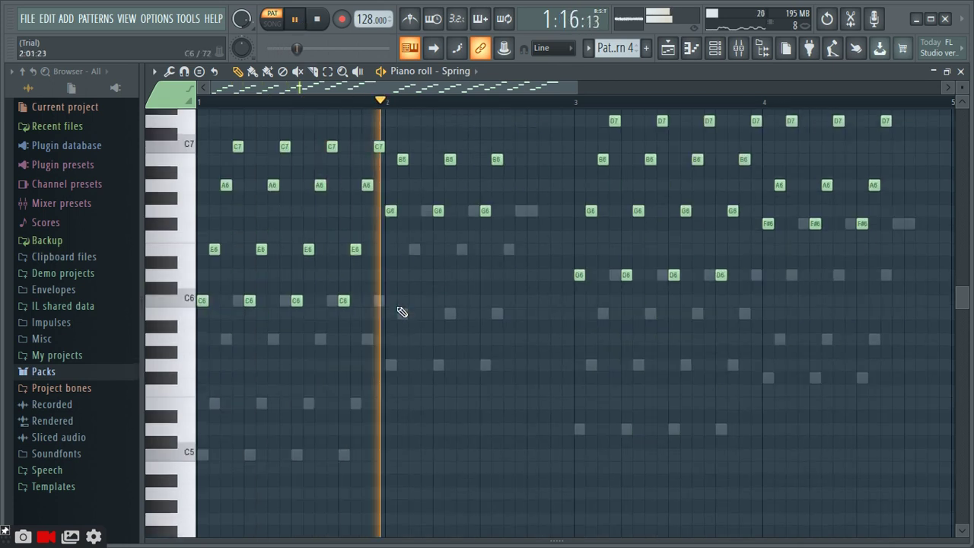
{"action": "left_click", "coordinate": [297, 19]}
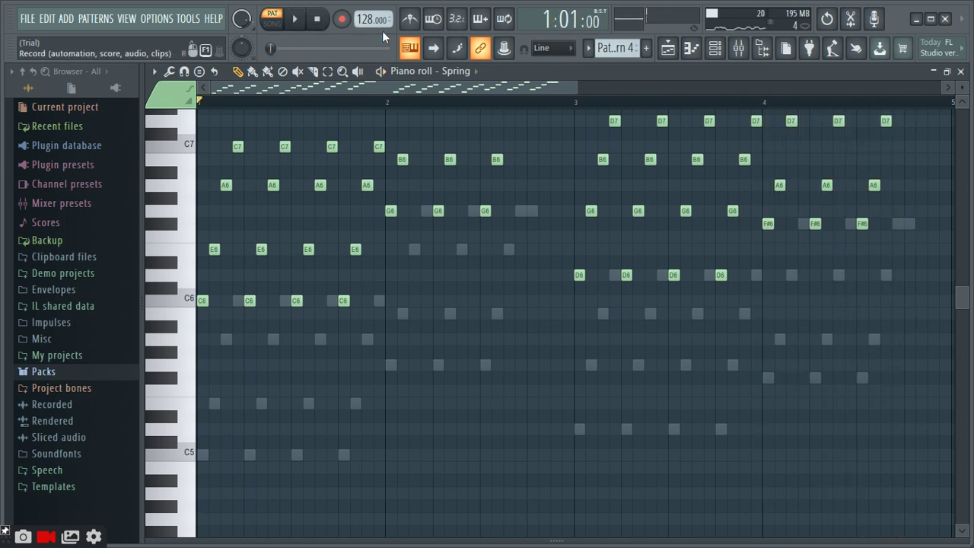
Step: Open the Smooth channel's notes in the piano roll and play Pattern 4 with Spring still muted
{"action": "left_click", "coordinate": [715, 48]}
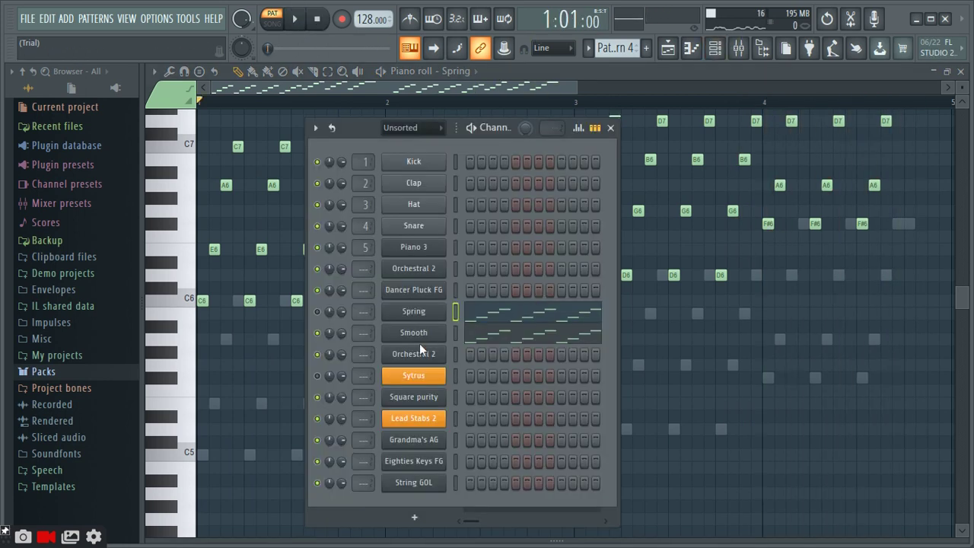
{"action": "right_click", "coordinate": [444, 311]}
{"action": "left_click", "coordinate": [508, 317]}
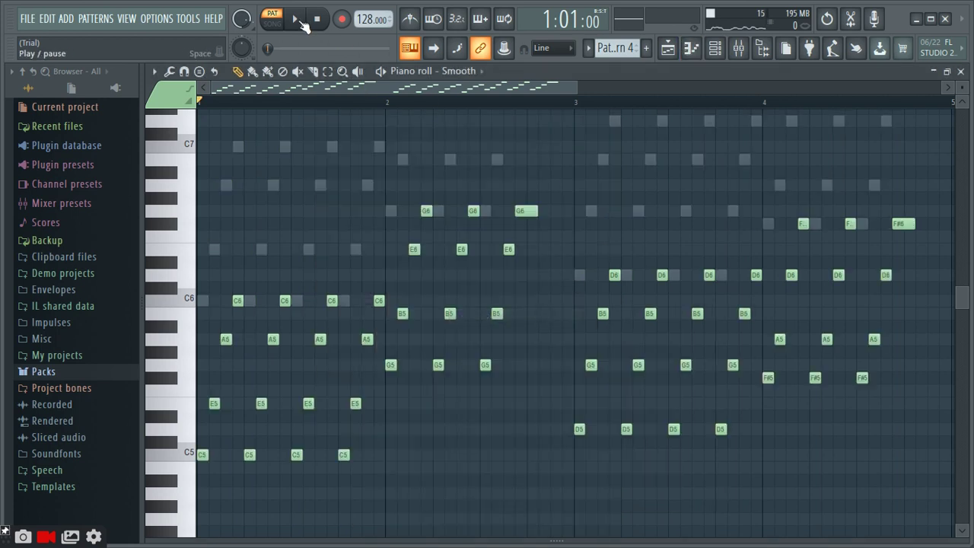
{"action": "left_click", "coordinate": [301, 23]}
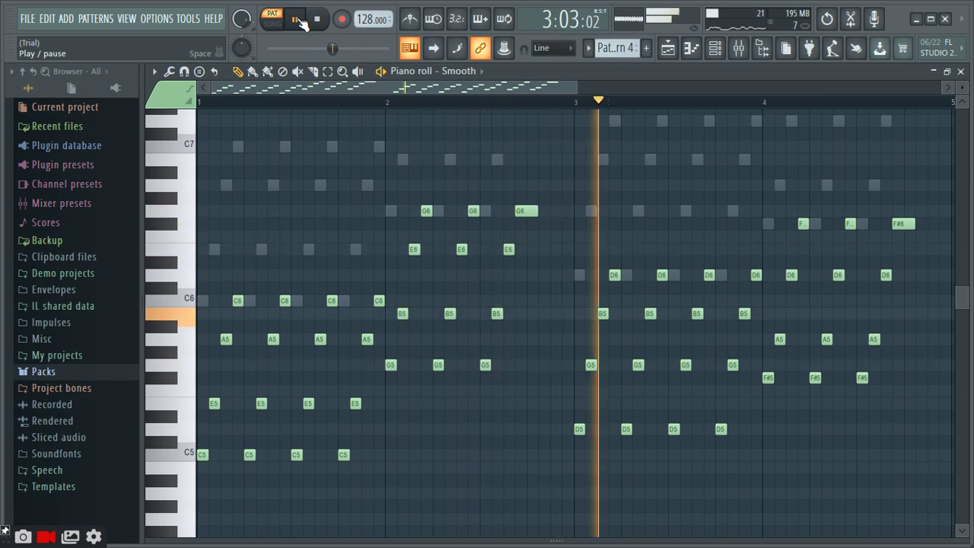
{"action": "left_click", "coordinate": [302, 23]}
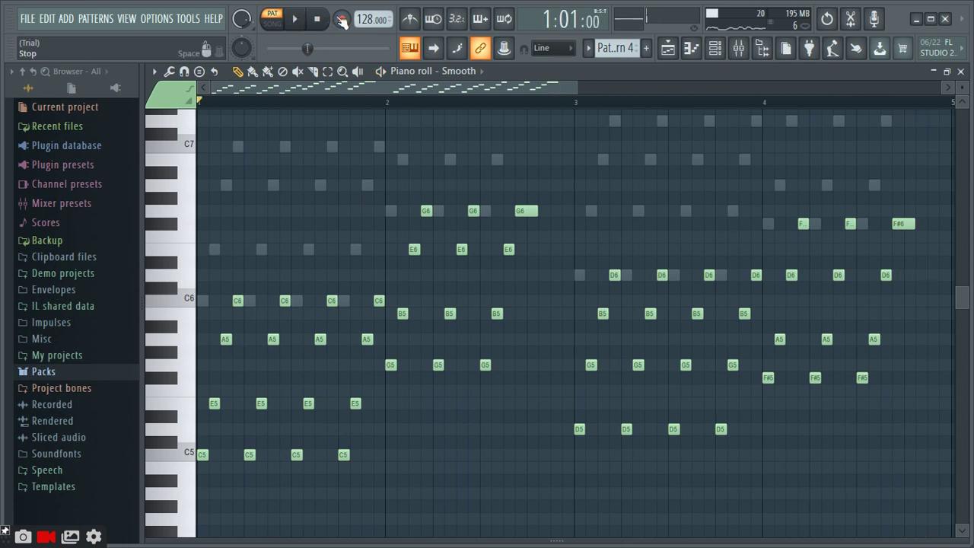
Step: Unmute the Spring channel in the channel rack and play Pattern 4 with both layers together
{"action": "left_click", "coordinate": [729, 50]}
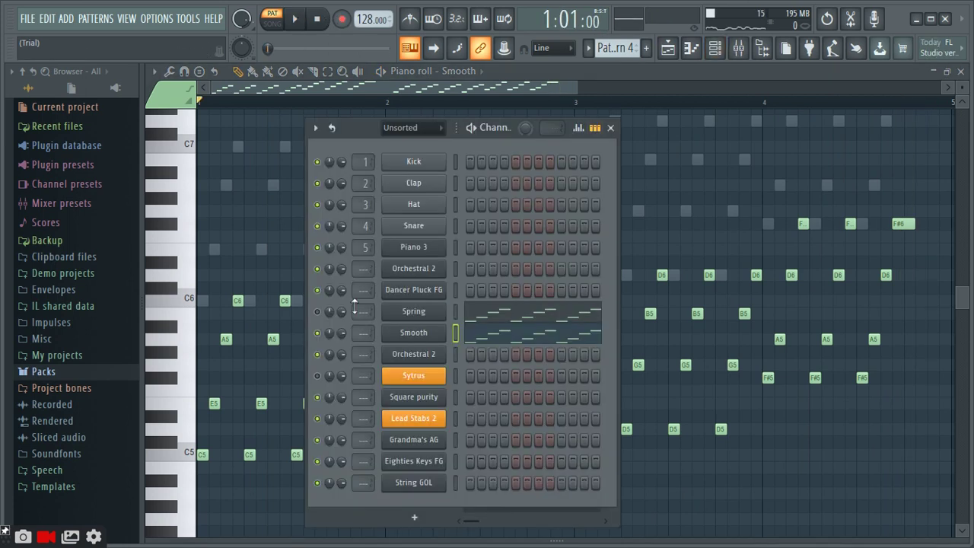
{"action": "left_click", "coordinate": [610, 128]}
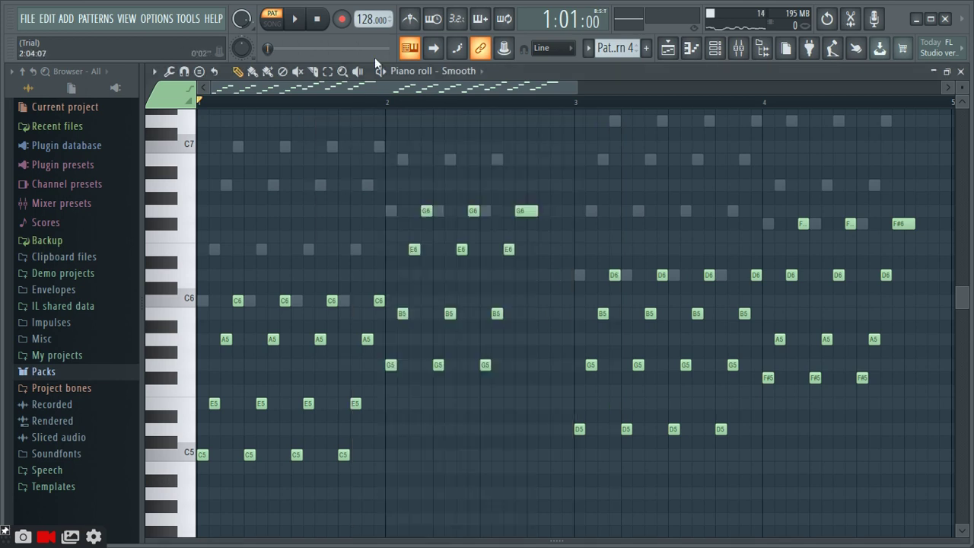
{"action": "left_click", "coordinate": [296, 19]}
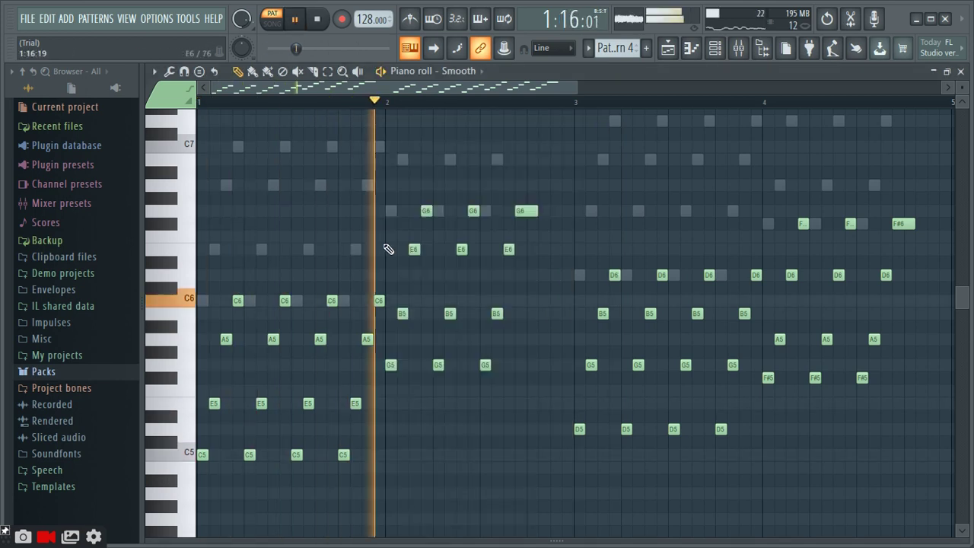
Step: Stop Pattern 4's playback, close its notes and open Pattern 5's Orchestral 2 notes in the piano roll
{"action": "left_click", "coordinate": [304, 23]}
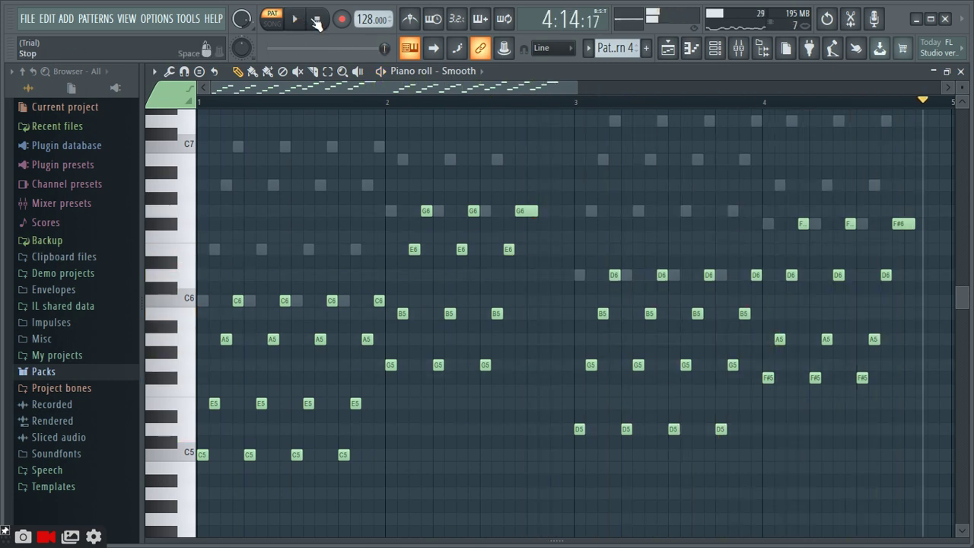
{"action": "left_click", "coordinate": [958, 72]}
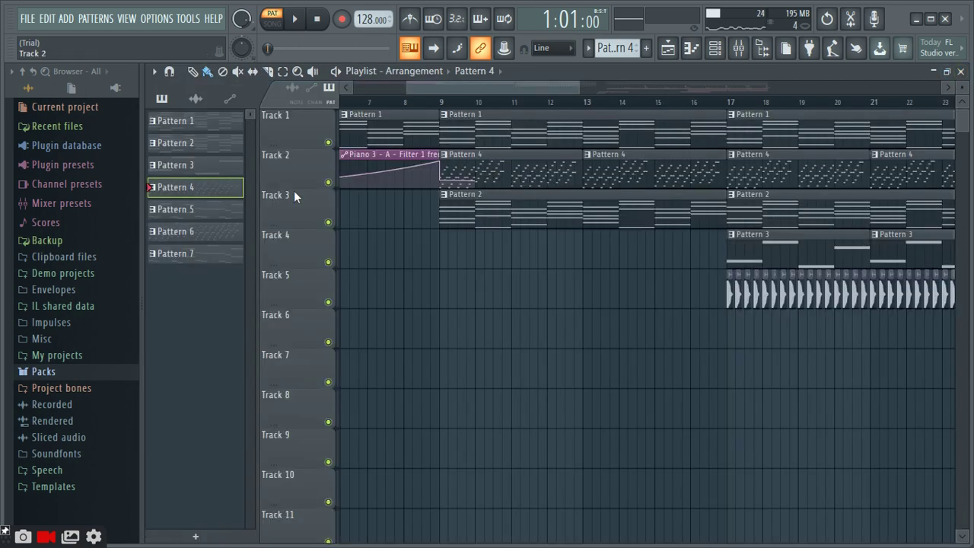
{"action": "double_click", "coordinate": [232, 213]}
{"action": "scroll", "coordinate": [484, 189], "scroll_direction": "down", "scroll_amount": 2}
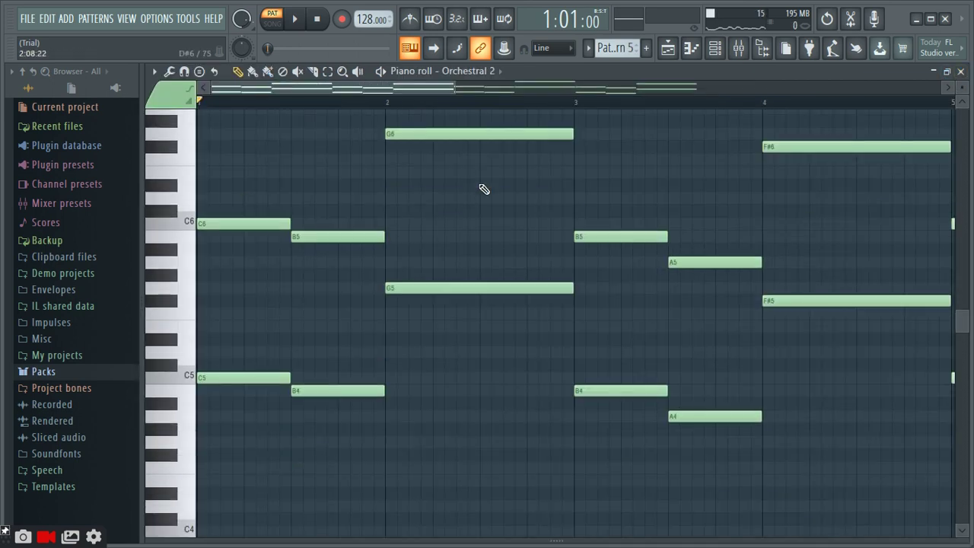
Step: Show all eight bars of Pattern 5, play the Orchestral 2 notes through and return to the playlist
{"action": "left_click_drag", "start_coordinate": [455, 86], "coordinate": [697, 124]}
{"action": "scroll", "coordinate": [382, 216], "scroll_direction": "up", "scroll_amount": 1}
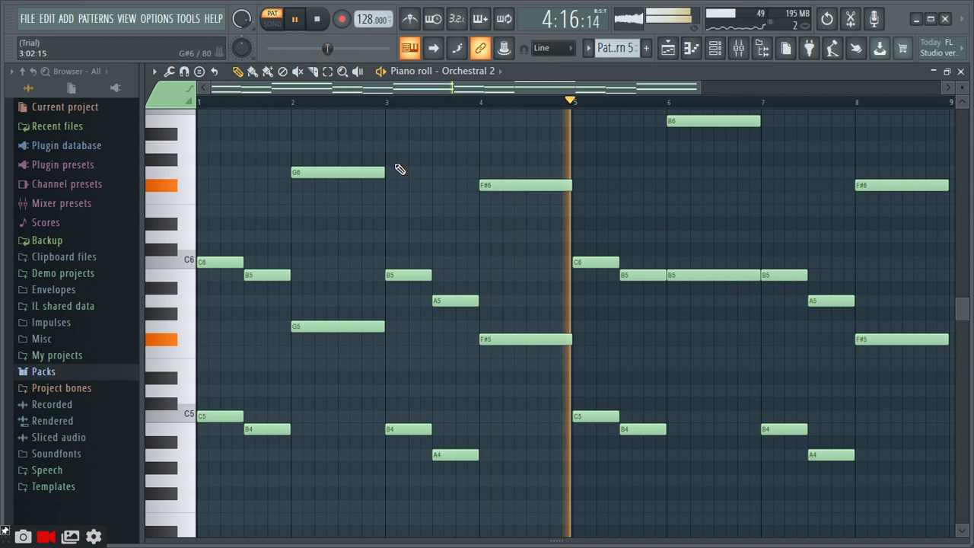
{"action": "scroll", "coordinate": [397, 163], "scroll_direction": "up", "scroll_amount": 1}
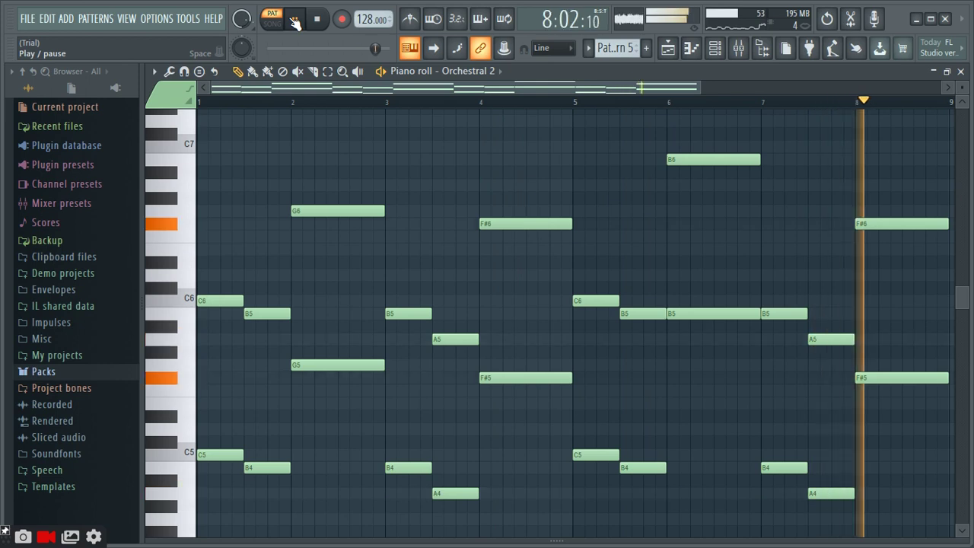
{"action": "left_click", "coordinate": [320, 20]}
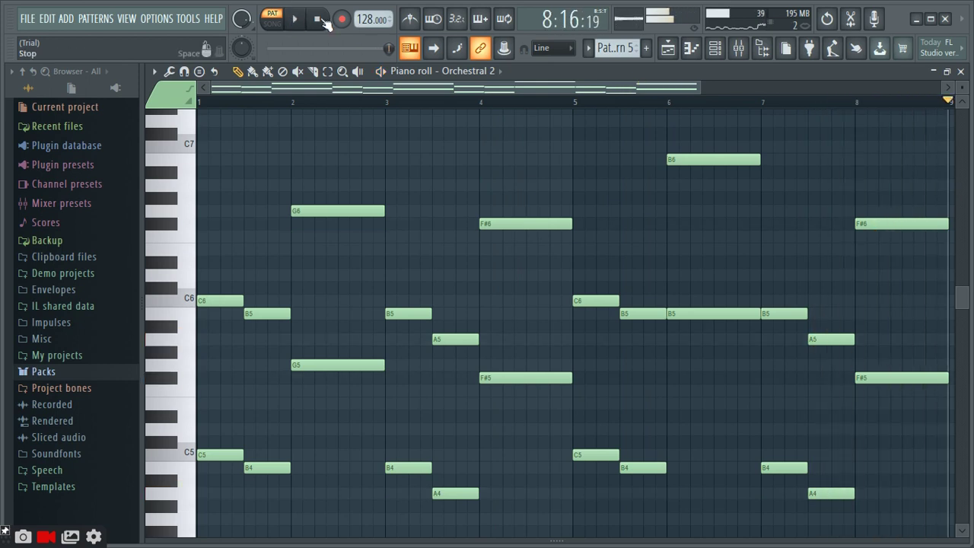
{"action": "left_click", "coordinate": [961, 71]}
Step: Open Pattern 6 from the playlist to show its Sytrus notes in the piano roll
{"action": "left_click_drag", "start_coordinate": [538, 89], "coordinate": [568, 88]}
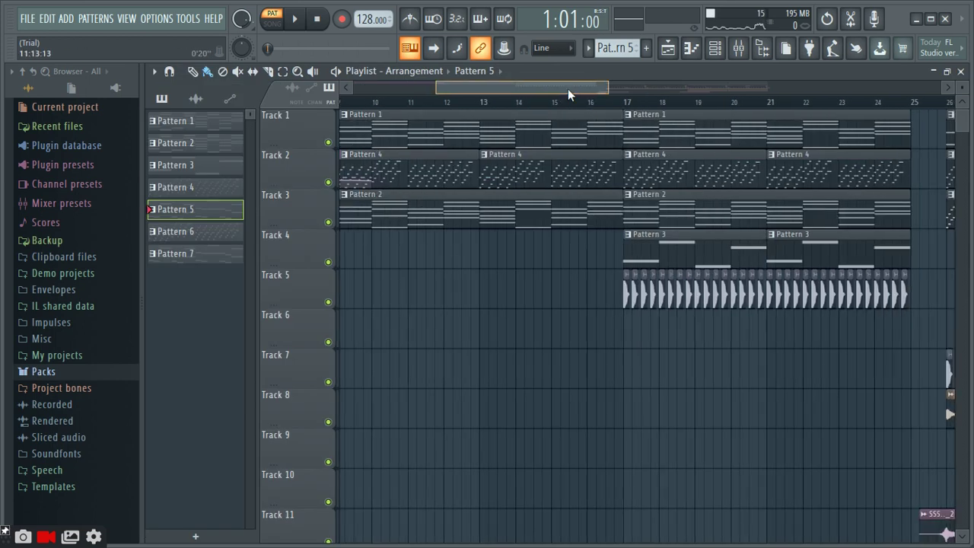
{"action": "double_click", "coordinate": [235, 240]}
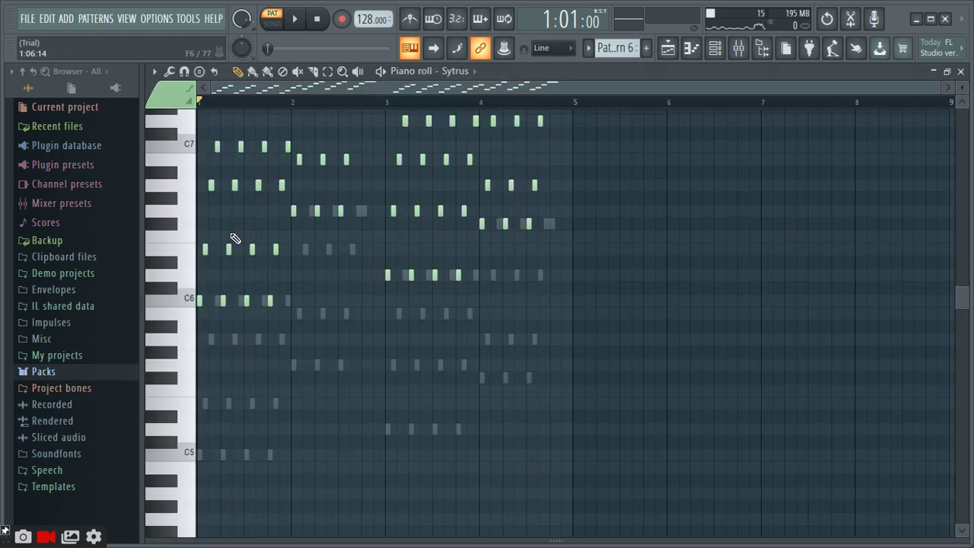
{"action": "scroll", "coordinate": [298, 237], "scroll_direction": "up", "scroll_amount": 3}
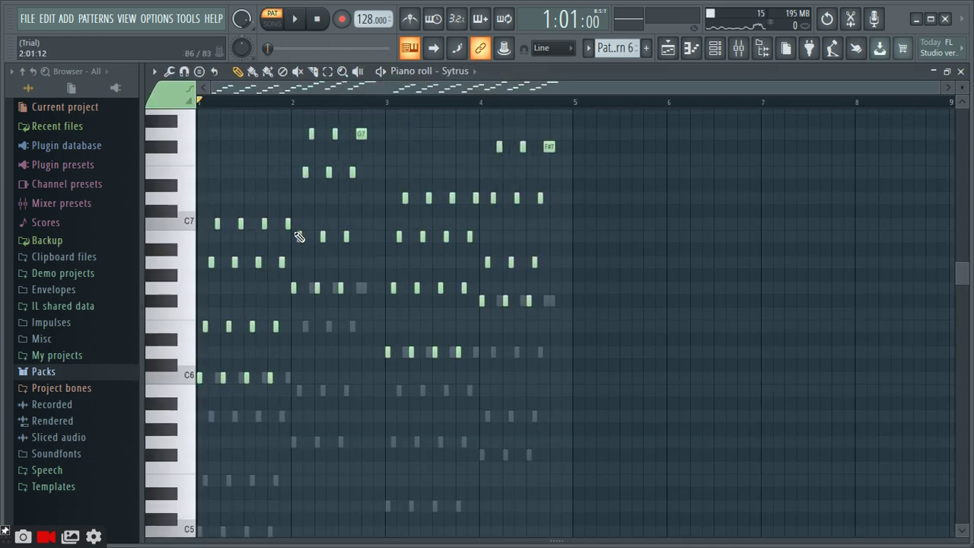
Step: Open the Eighties Keys FG notes in the piano roll and play Pattern 6 with only that layer unmuted
{"action": "left_click", "coordinate": [719, 51]}
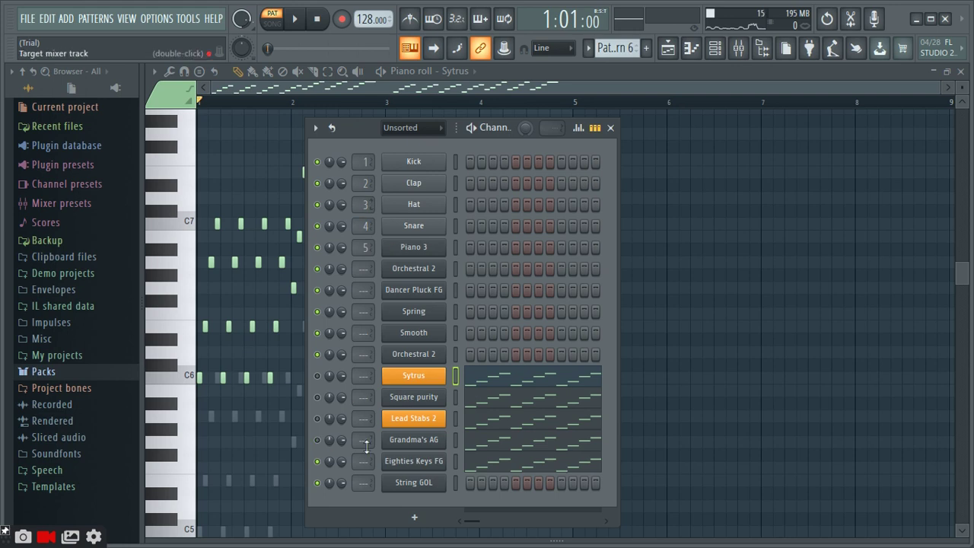
{"action": "right_click", "coordinate": [416, 471]}
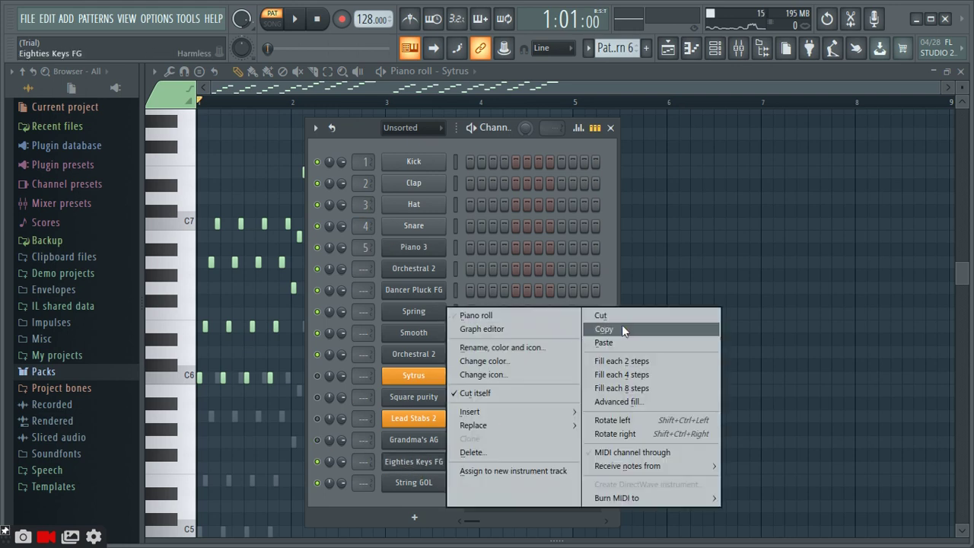
{"action": "left_click", "coordinate": [534, 315]}
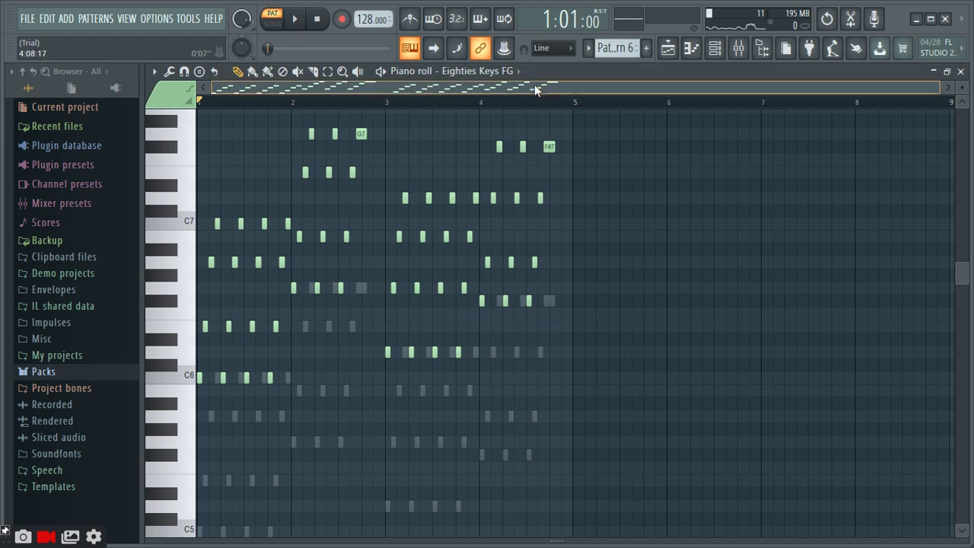
{"action": "left_click_drag", "start_coordinate": [938, 91], "coordinate": [570, 123]}
{"action": "left_click", "coordinate": [295, 19]}
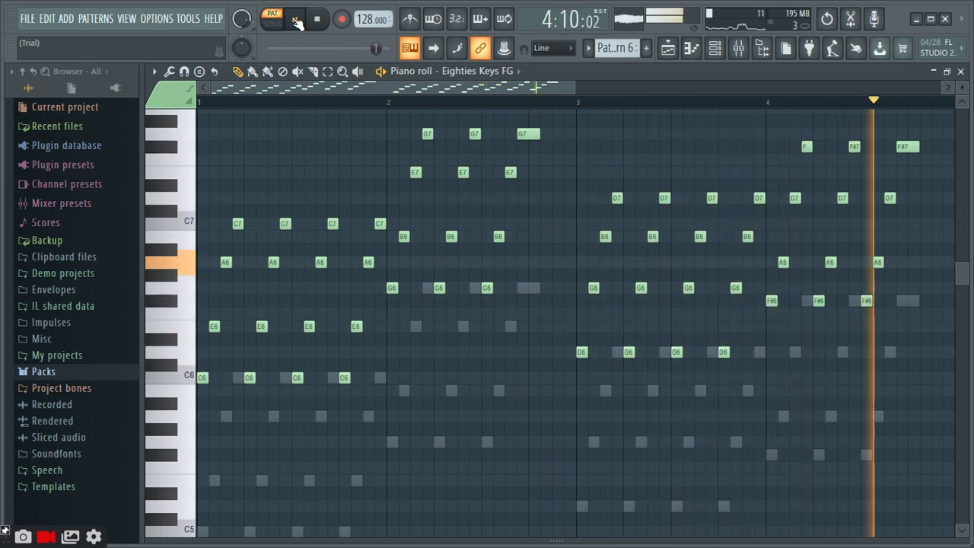
{"action": "left_click", "coordinate": [321, 20]}
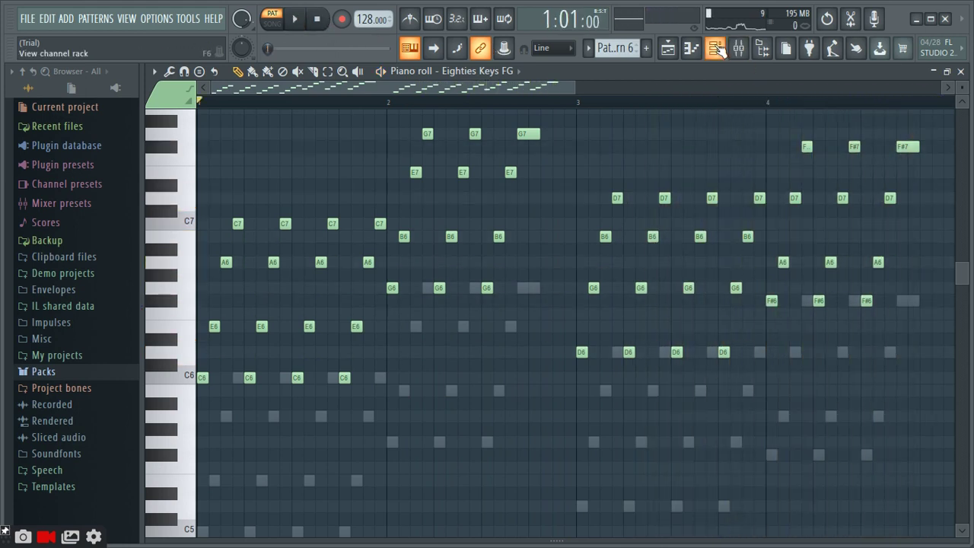
Step: Open the Grandma's AG notes in the piano roll and play Pattern 6 with only that layer unmuted
{"action": "left_click", "coordinate": [715, 48]}
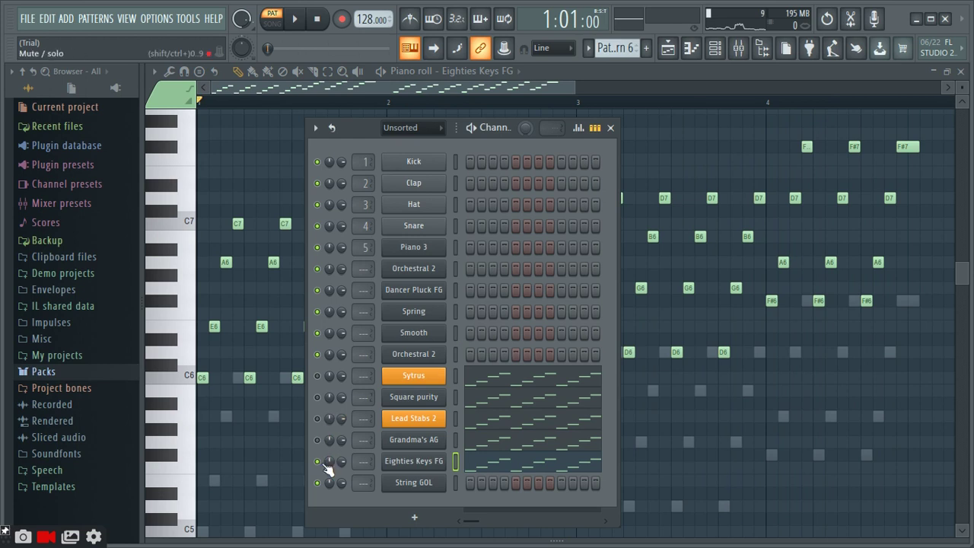
{"action": "right_click", "coordinate": [399, 446]}
{"action": "left_click", "coordinate": [497, 315]}
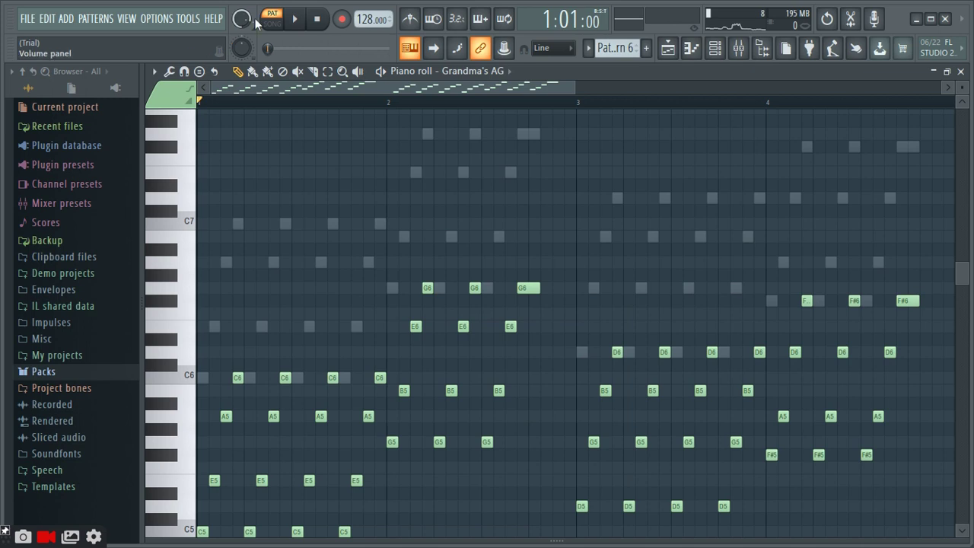
{"action": "left_click", "coordinate": [296, 20]}
{"action": "scroll", "coordinate": [337, 180], "scroll_direction": "down", "scroll_amount": 2}
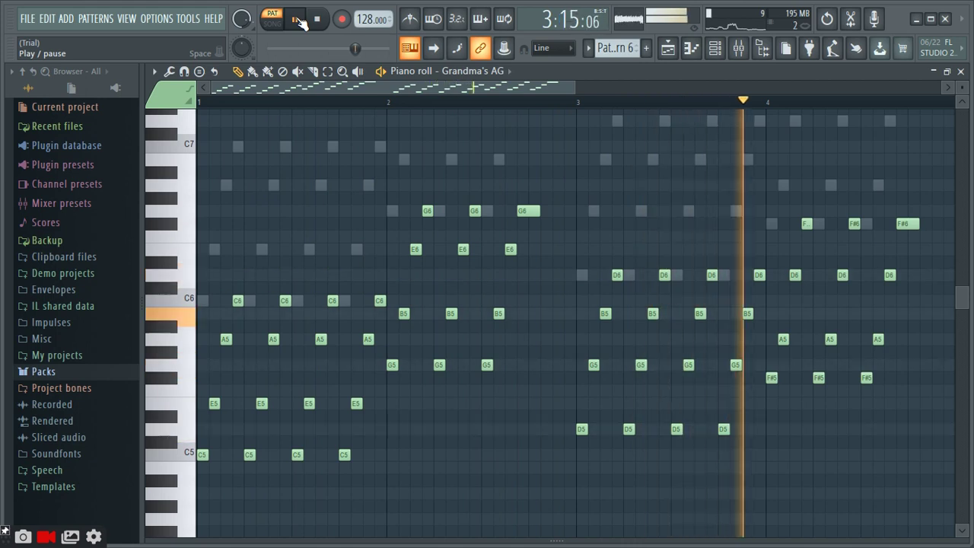
{"action": "left_click", "coordinate": [297, 19]}
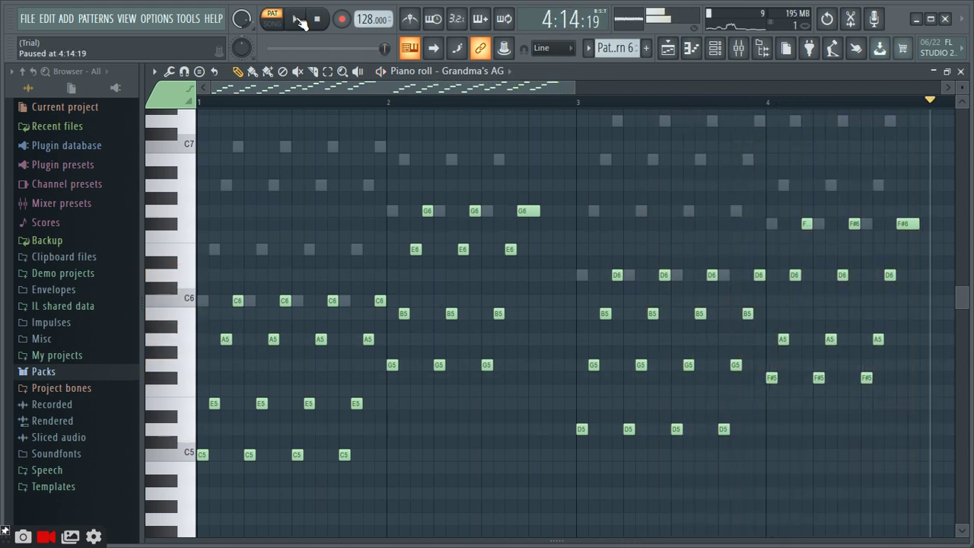
{"action": "left_click", "coordinate": [317, 23]}
Step: Unmute Lead Stabs 2 in place of Grandma's AG, open its notes in the piano roll and play Pattern 6
{"action": "left_click", "coordinate": [714, 48]}
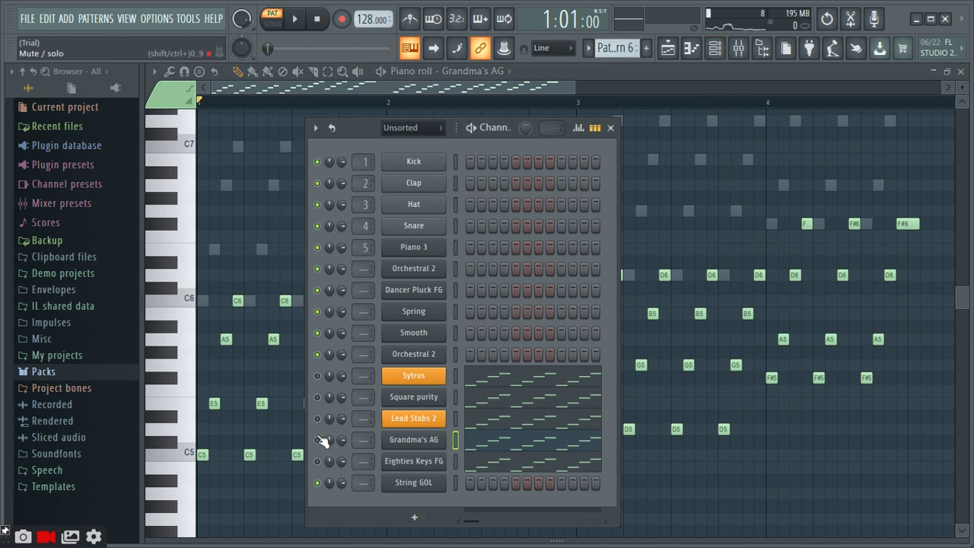
{"action": "right_click", "coordinate": [318, 418]}
{"action": "key", "text": "Escape"}
{"action": "right_click", "coordinate": [431, 422]}
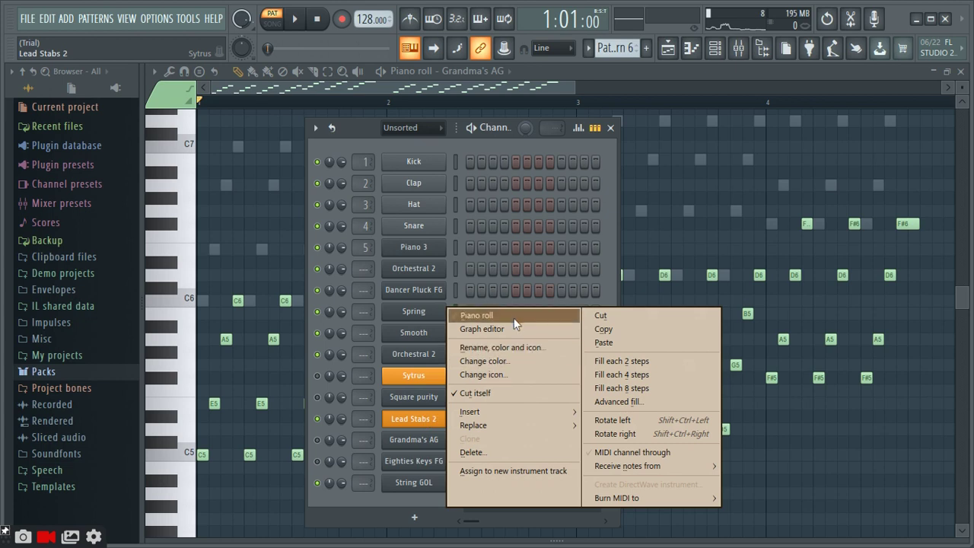
{"action": "left_click", "coordinate": [476, 314]}
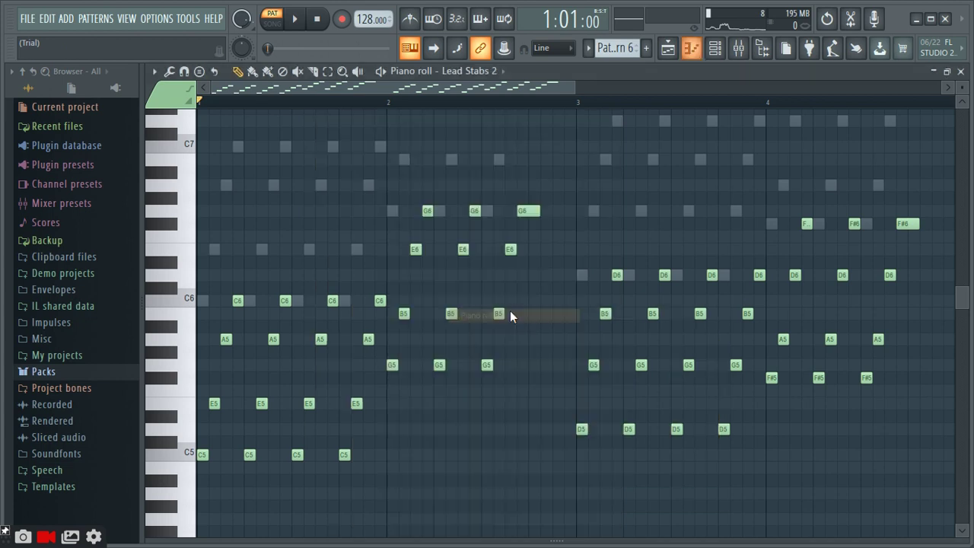
{"action": "left_click", "coordinate": [308, 19]}
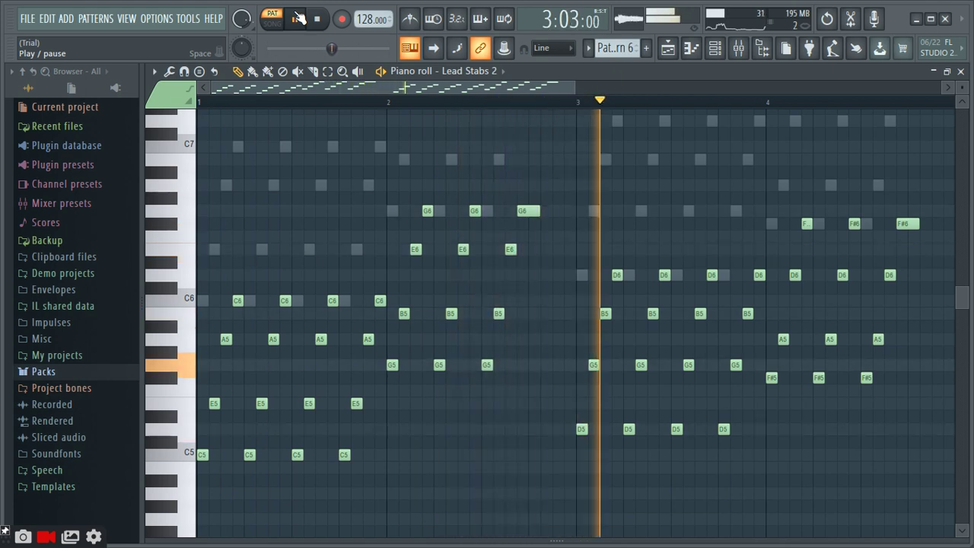
Step: Lower the unison SB level of the Lead Stabs 2 synth to its minimum during playback, then stop the pattern
{"action": "left_click", "coordinate": [736, 47]}
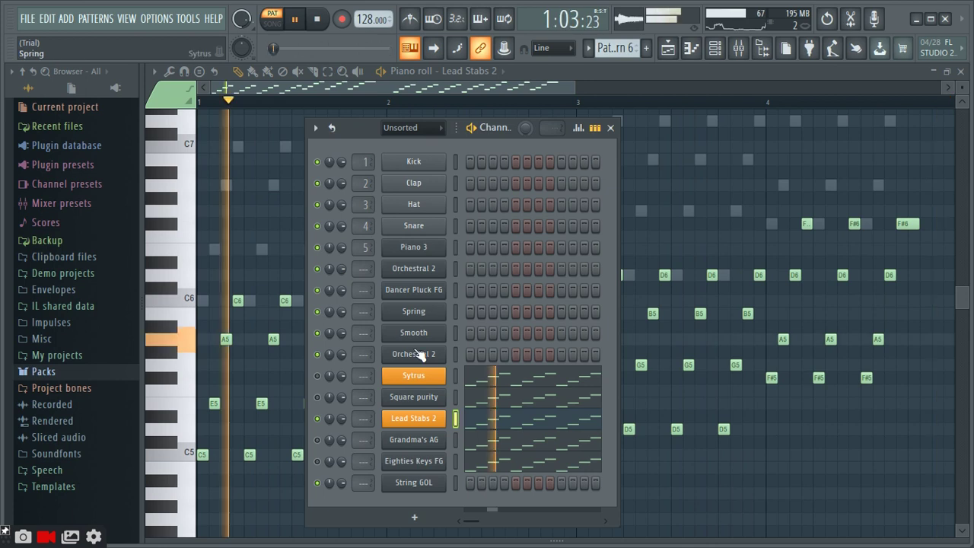
{"action": "left_click", "coordinate": [414, 418]}
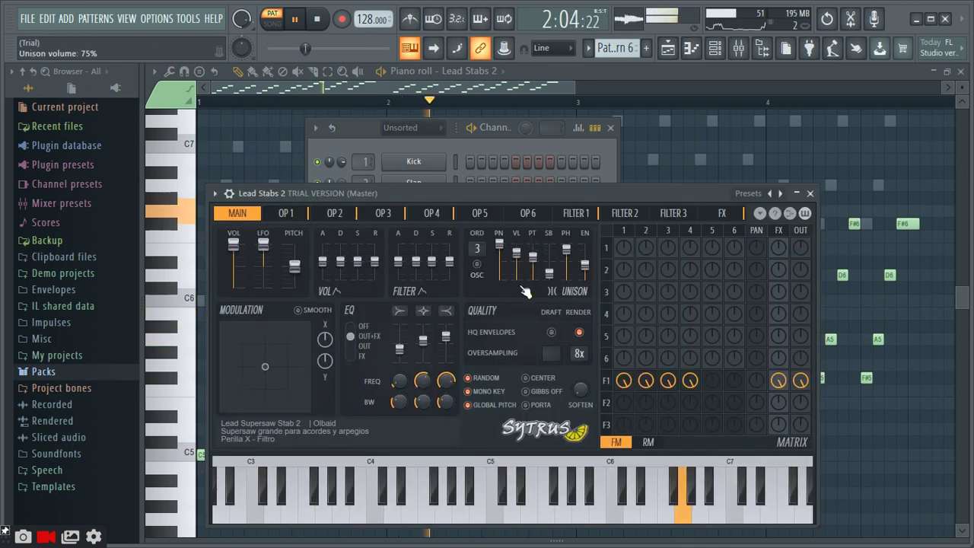
{"action": "left_click_drag", "start_coordinate": [550, 273], "coordinate": [549, 279]}
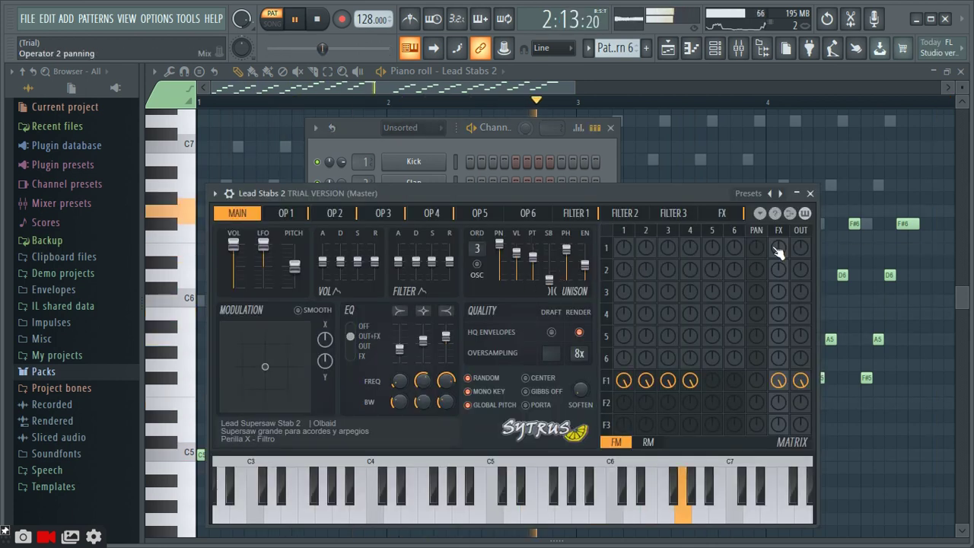
{"action": "left_click", "coordinate": [811, 195]}
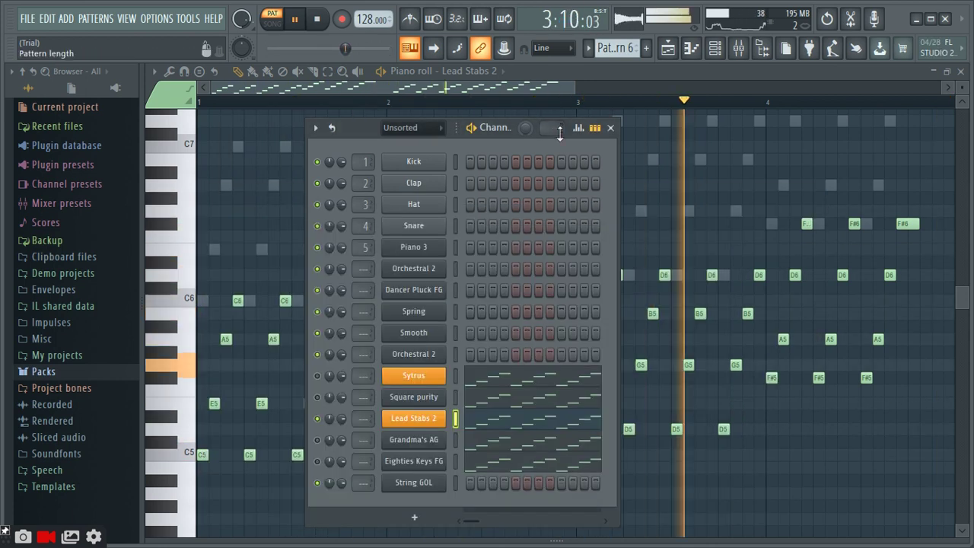
{"action": "left_click", "coordinate": [299, 22]}
{"action": "left_click", "coordinate": [319, 20]}
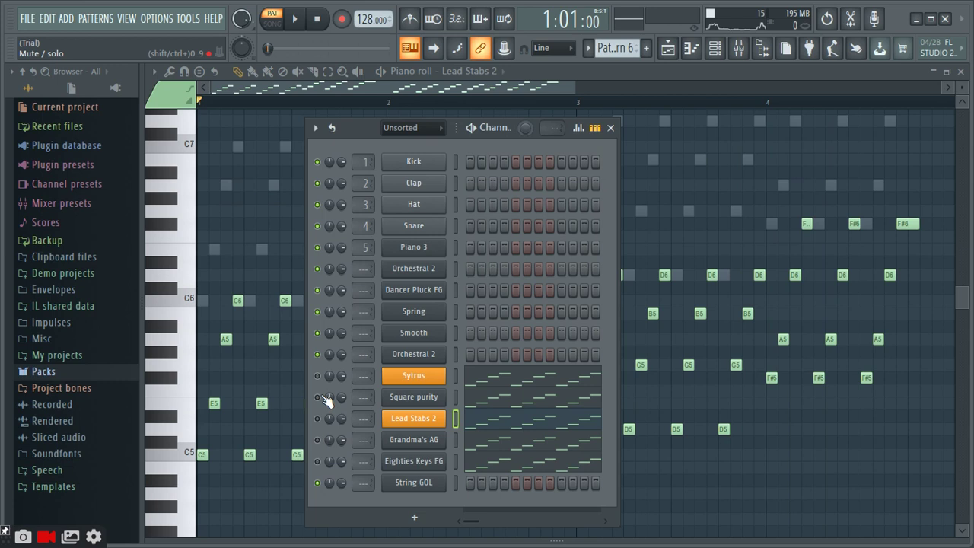
Step: Open the Square purity notes in the piano roll and play Pattern 6 with only that layer unmuted
{"action": "right_click", "coordinate": [436, 401]}
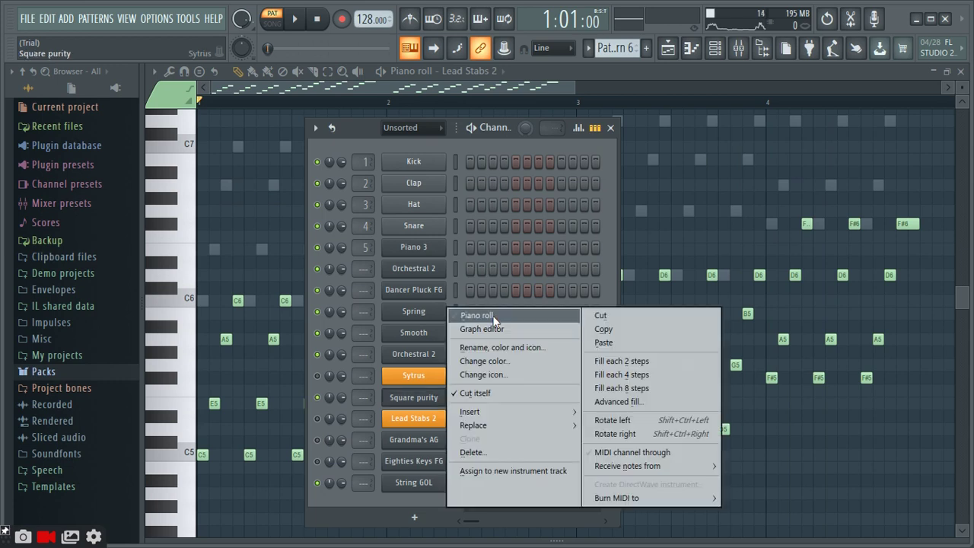
{"action": "left_click", "coordinate": [479, 315]}
{"action": "left_click", "coordinate": [297, 20]}
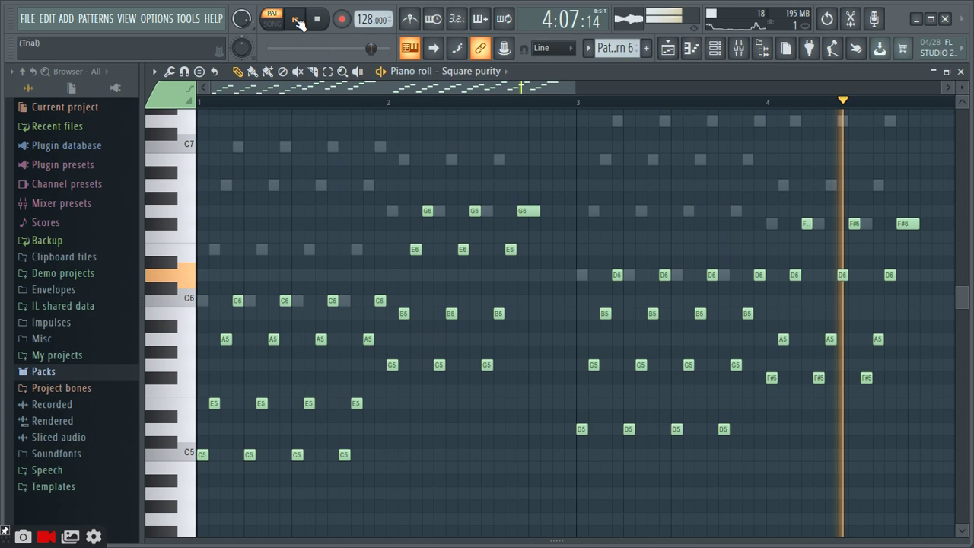
{"action": "left_click", "coordinate": [297, 20]}
{"action": "left_click", "coordinate": [317, 20]}
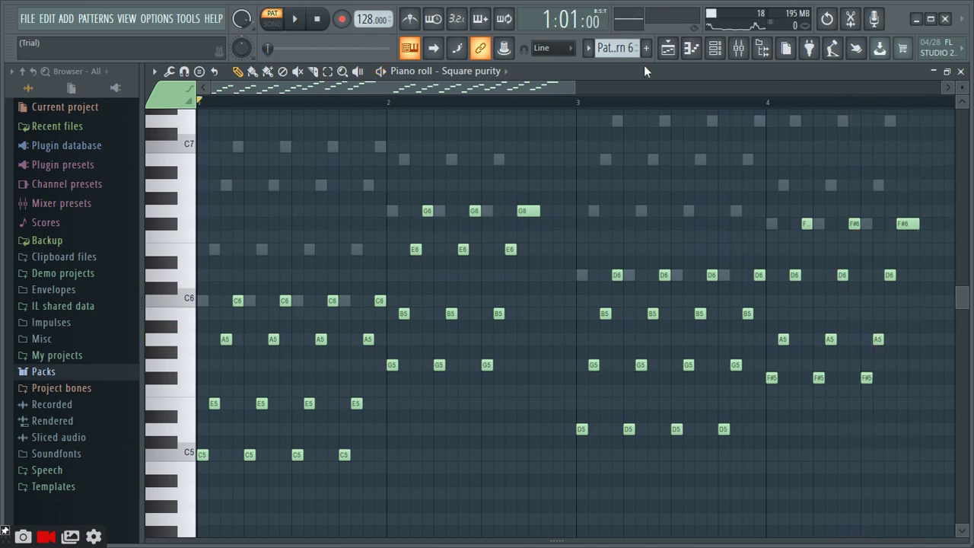
Step: Unmute the Lead Stabs 2 channel and play Pattern 6 with the Square purity and Lead Stabs 2 layers together
{"action": "left_click", "coordinate": [715, 48]}
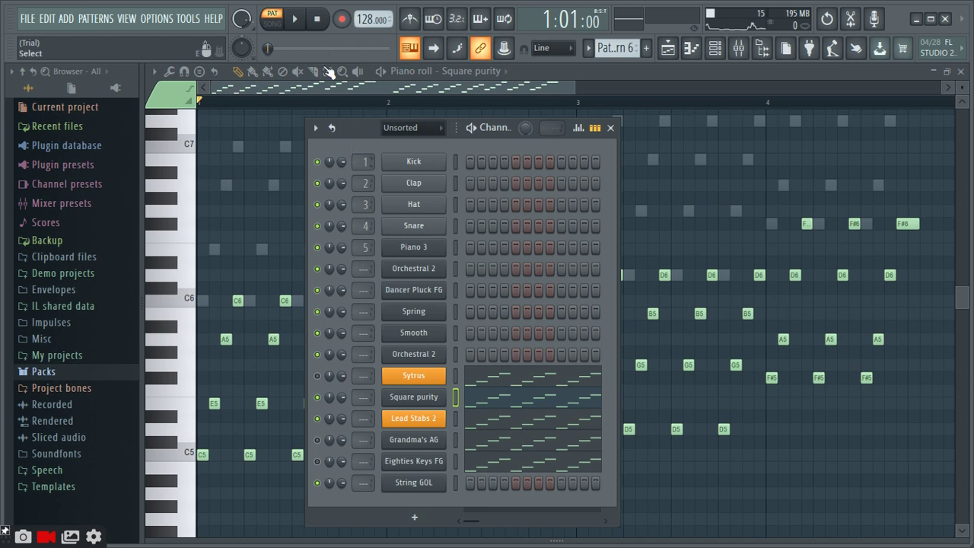
{"action": "left_click", "coordinate": [297, 20]}
{"action": "left_click", "coordinate": [611, 127]}
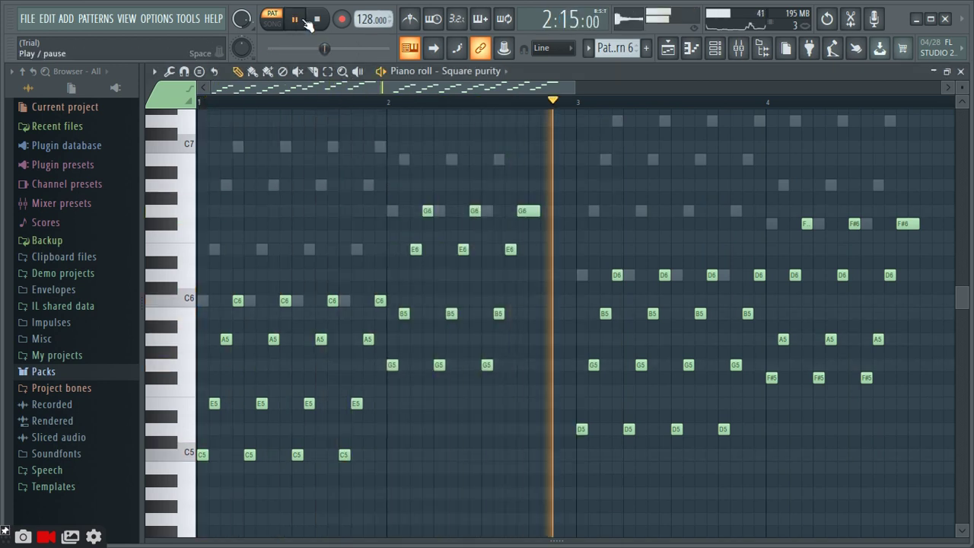
Step: Inspect the Square purity synth settings during playback, and unmute the Grandma's AG and Eighties Keys FG channels
{"action": "left_click", "coordinate": [716, 47]}
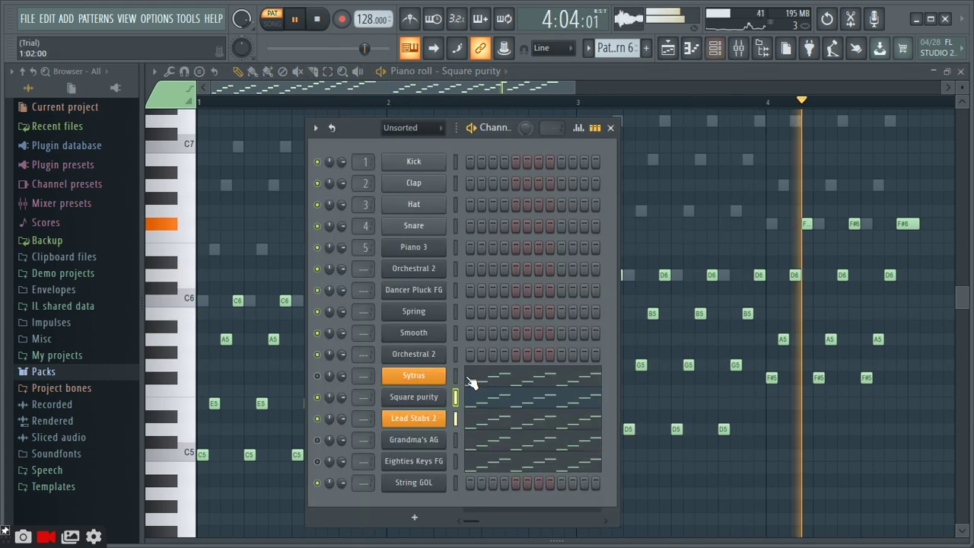
{"action": "left_click", "coordinate": [430, 404]}
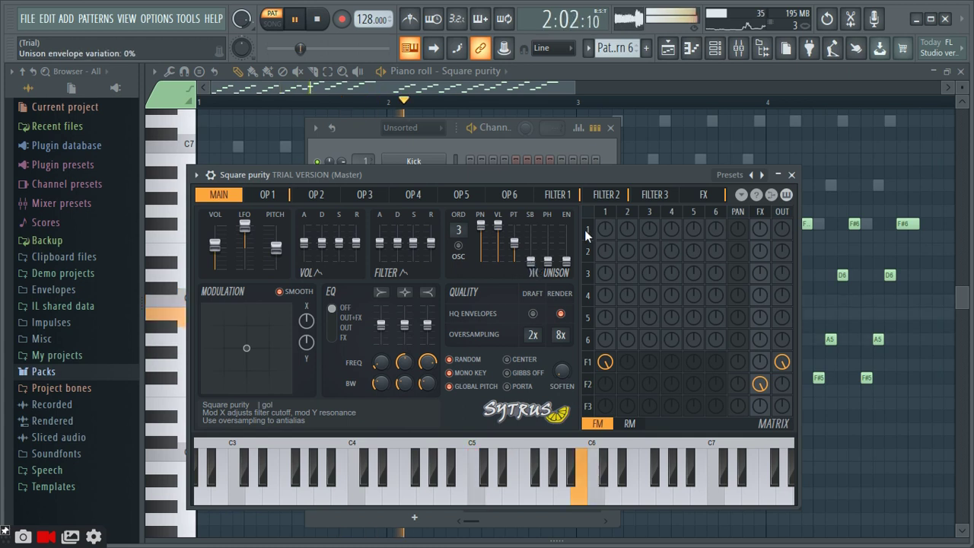
{"action": "left_click", "coordinate": [791, 175]}
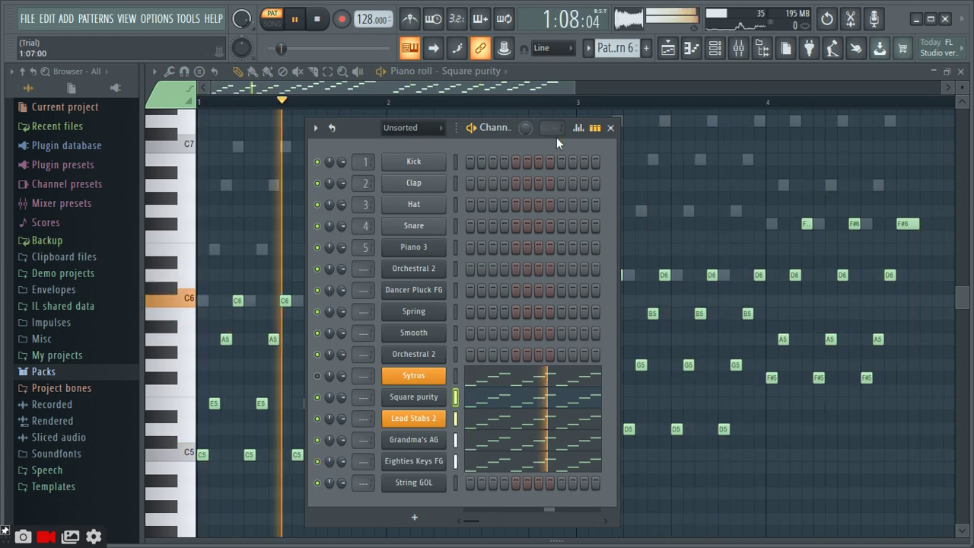
Step: Play Pattern 6 to its end with the Square purity notes in view, stop playback and return to the playlist
{"action": "left_click", "coordinate": [610, 128]}
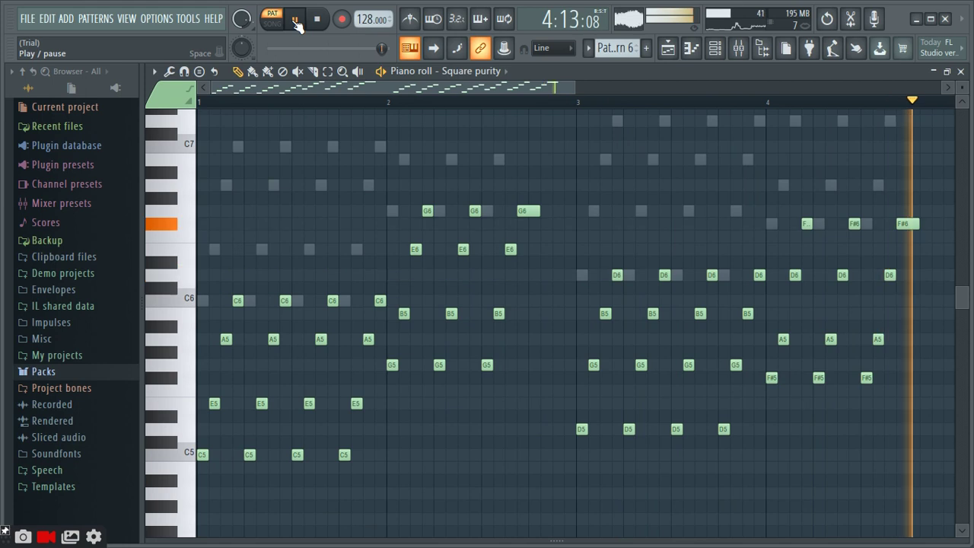
{"action": "left_click", "coordinate": [317, 21]}
{"action": "left_click", "coordinate": [319, 20]}
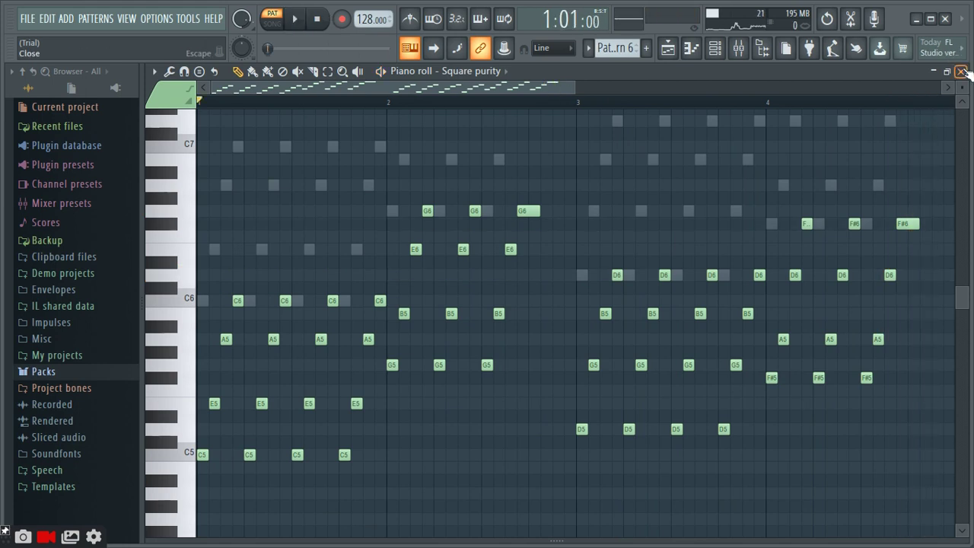
{"action": "key", "text": "F5"}
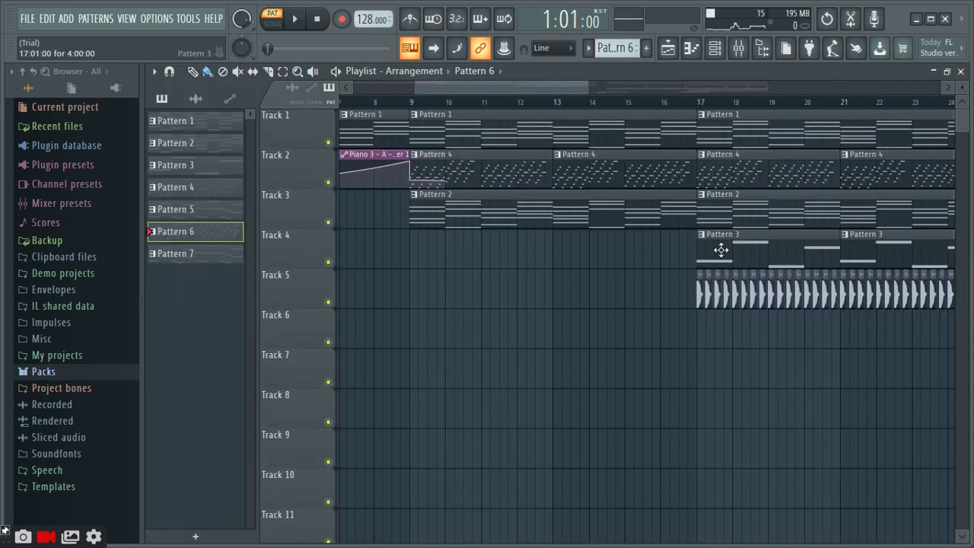
Step: Open Pattern 7's String GOL notes, play the pattern with all eight bars in view, and return to the playlist
{"action": "double_click", "coordinate": [205, 253]}
{"action": "scroll", "coordinate": [327, 256], "scroll_direction": "down", "scroll_amount": 2}
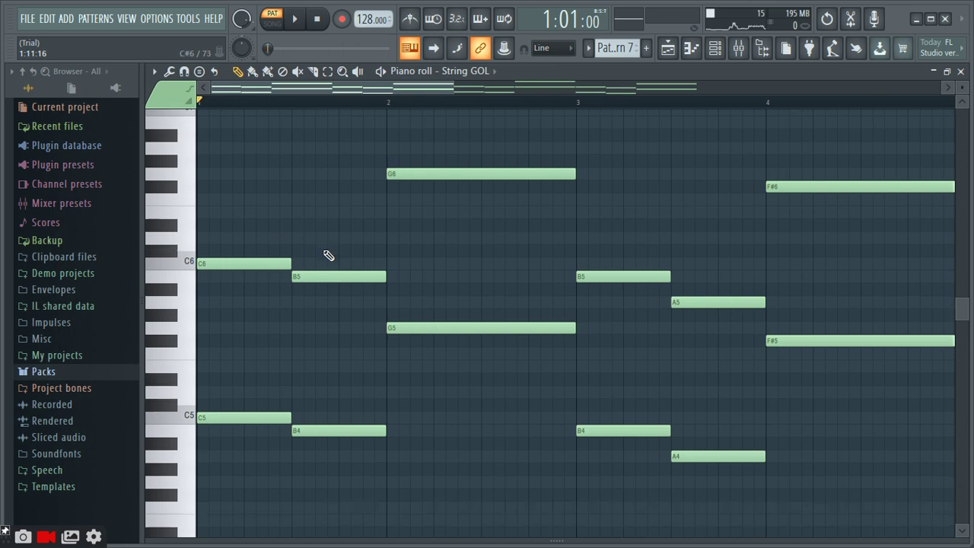
{"action": "left_click", "coordinate": [297, 21]}
{"action": "left_click_drag", "start_coordinate": [457, 93], "coordinate": [688, 130]}
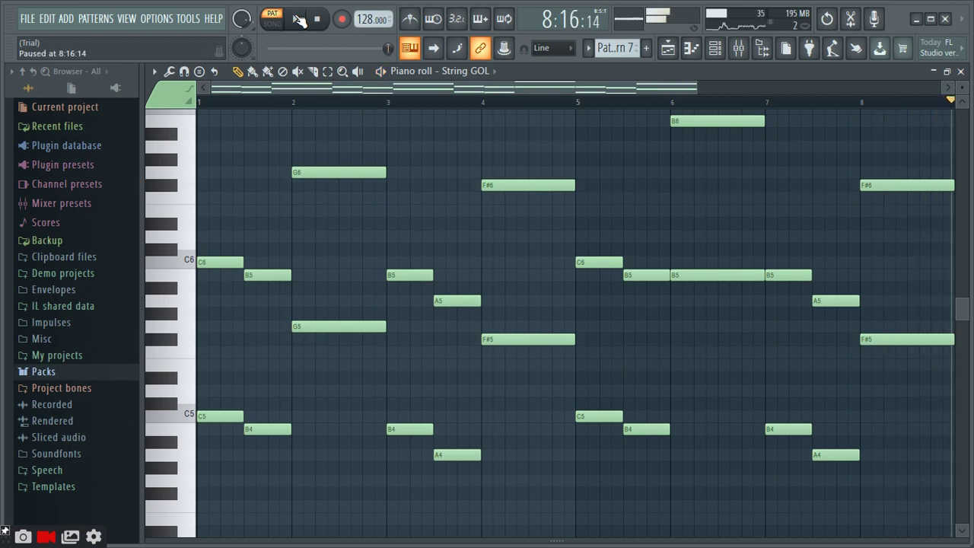
{"action": "left_click", "coordinate": [315, 19]}
{"action": "left_click", "coordinate": [961, 71]}
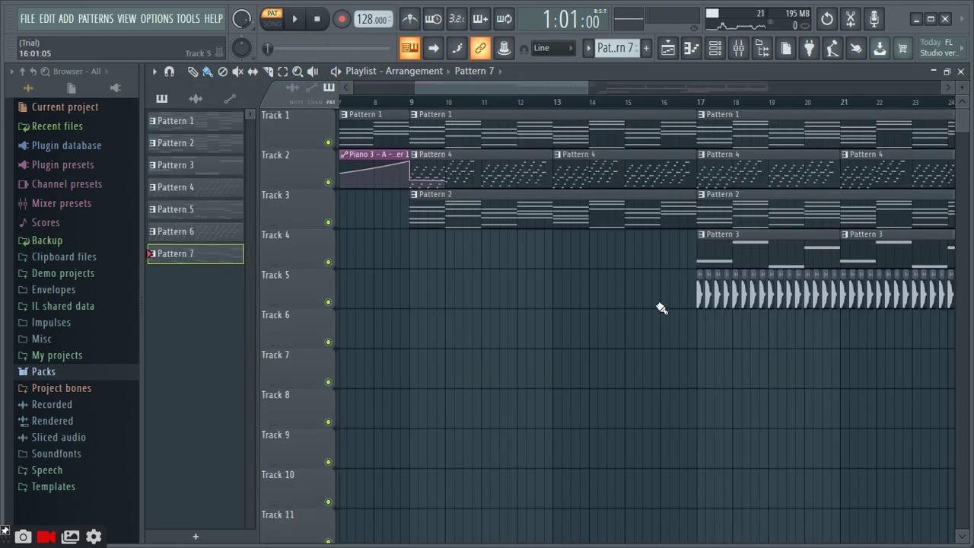
Step: List the project's audio clips in the playlist picker and audition the 01-Progressive Kick_3 sample
{"action": "left_click_drag", "start_coordinate": [453, 85], "coordinate": [521, 88]}
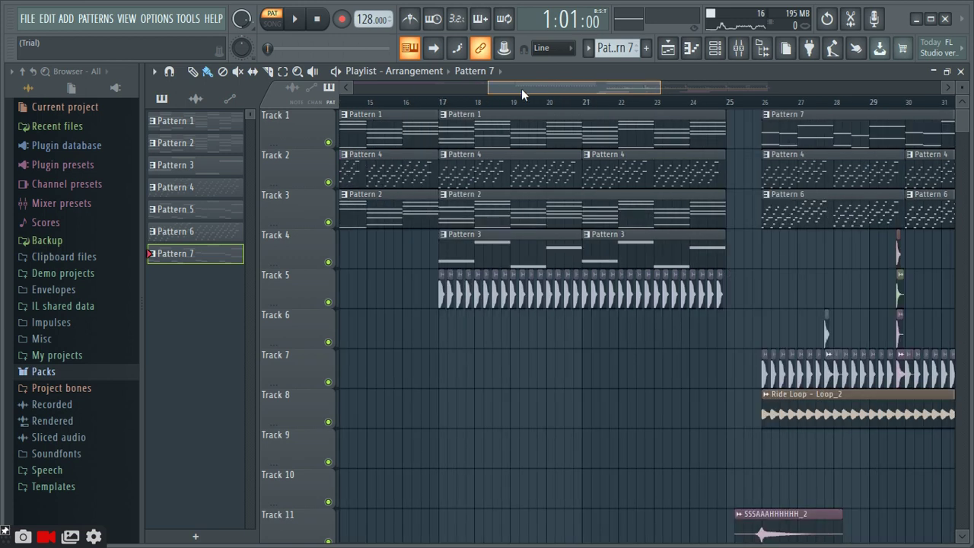
{"action": "left_click", "coordinate": [194, 98]}
{"action": "double_click", "coordinate": [210, 124]}
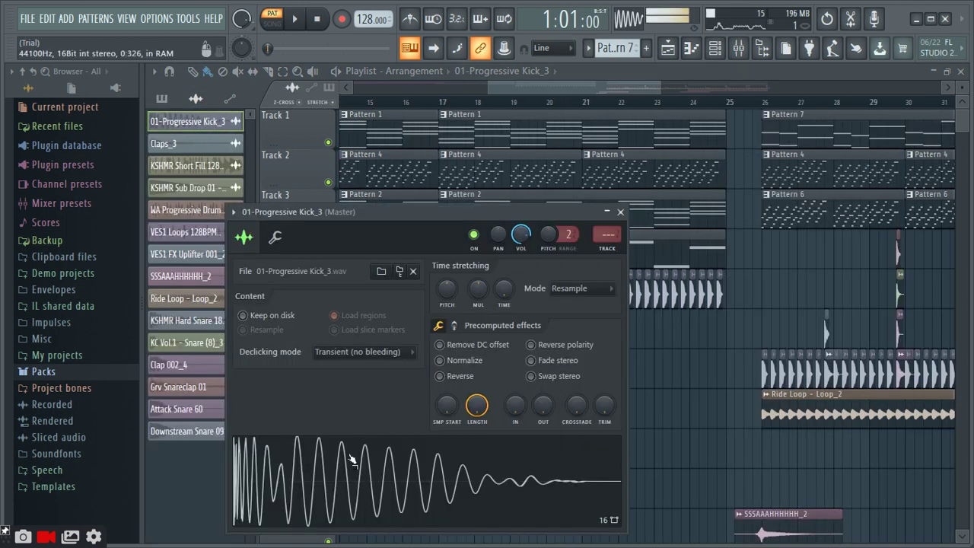
{"action": "left_click", "coordinate": [621, 212]}
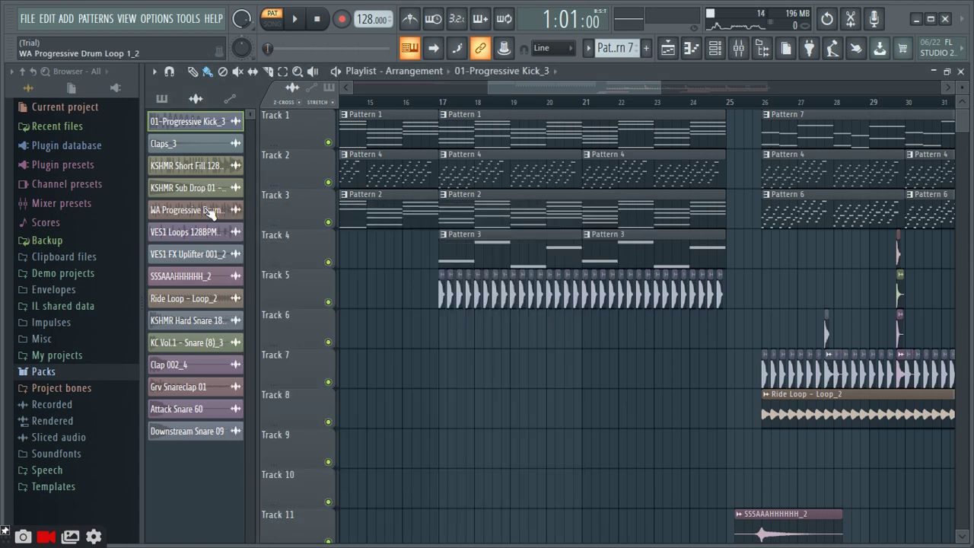
Step: Audition the WA Progressive Drum Loop 1_2 and VES1 Loops 128BPM 013_2 samples, closing each sample's settings
{"action": "left_click", "coordinate": [190, 210]}
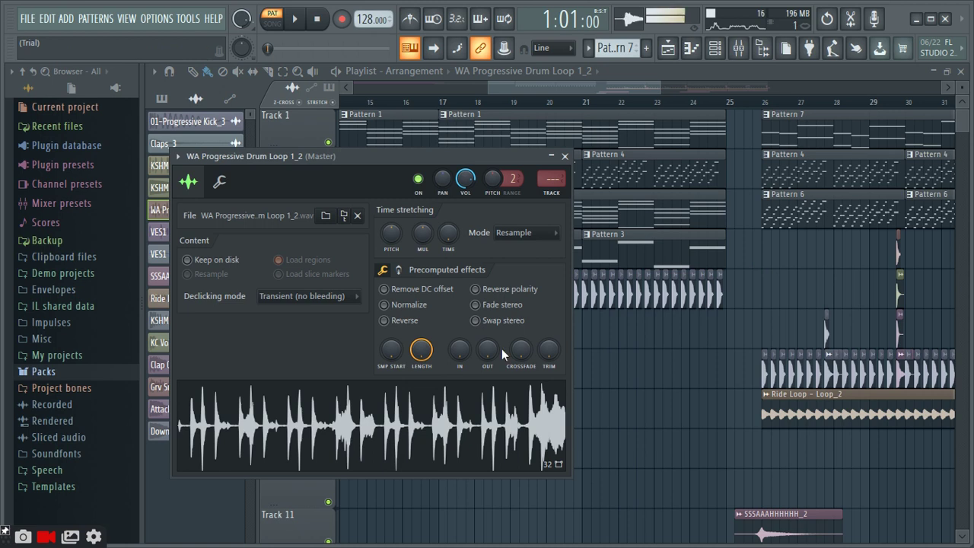
{"action": "left_click", "coordinate": [565, 156]}
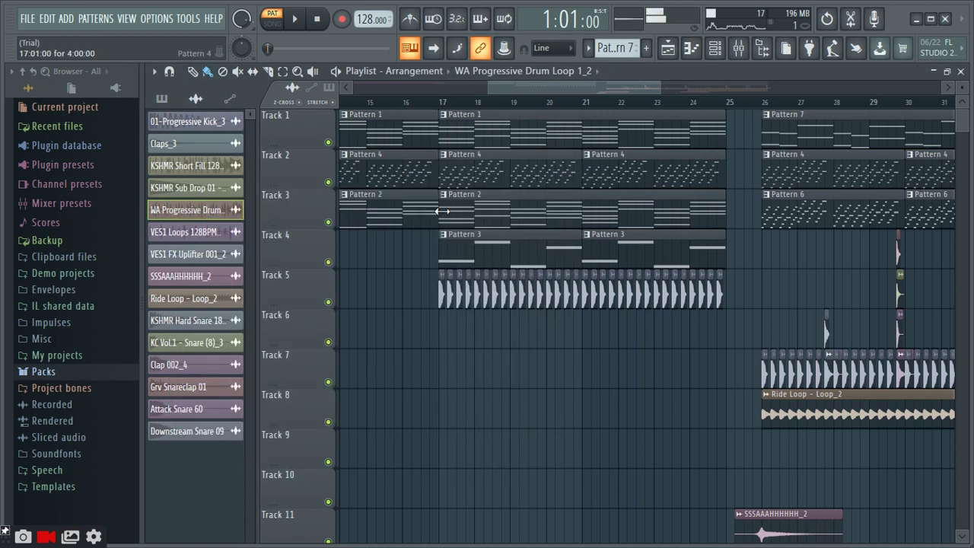
{"action": "left_click", "coordinate": [216, 237]}
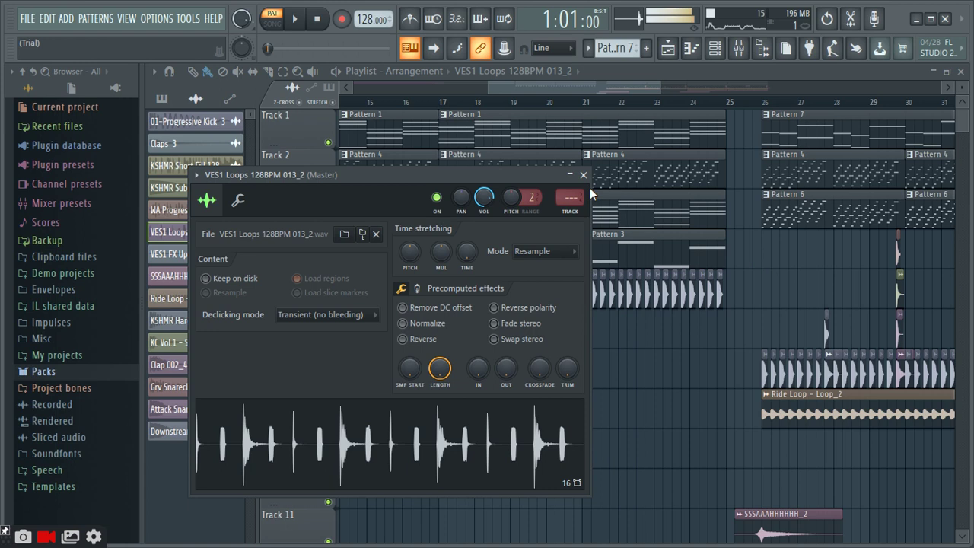
{"action": "left_click", "coordinate": [583, 175]}
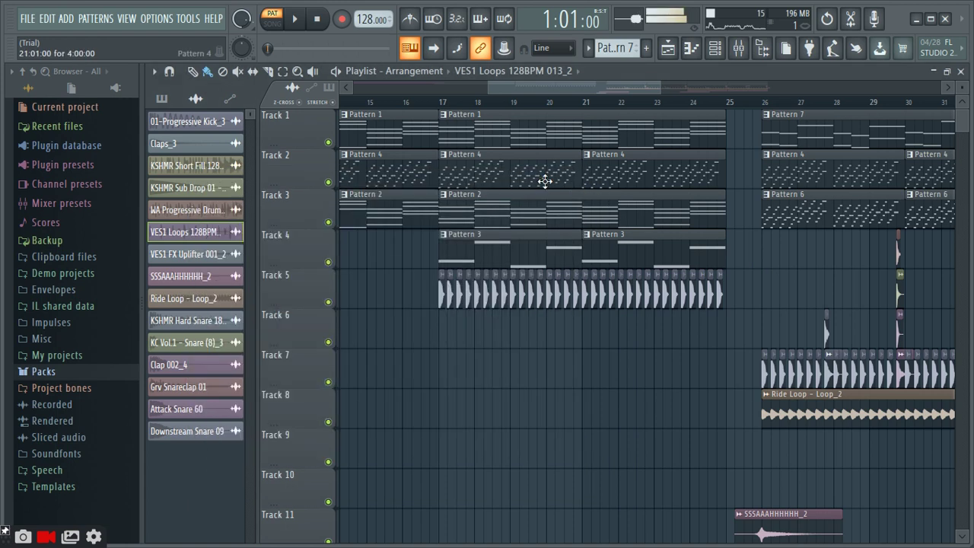
Step: Audition the VES1 FX Uplifter 001_2 and SSSAAAHHHHHH_2 effect samples, closing each sample's settings
{"action": "left_click", "coordinate": [228, 256]}
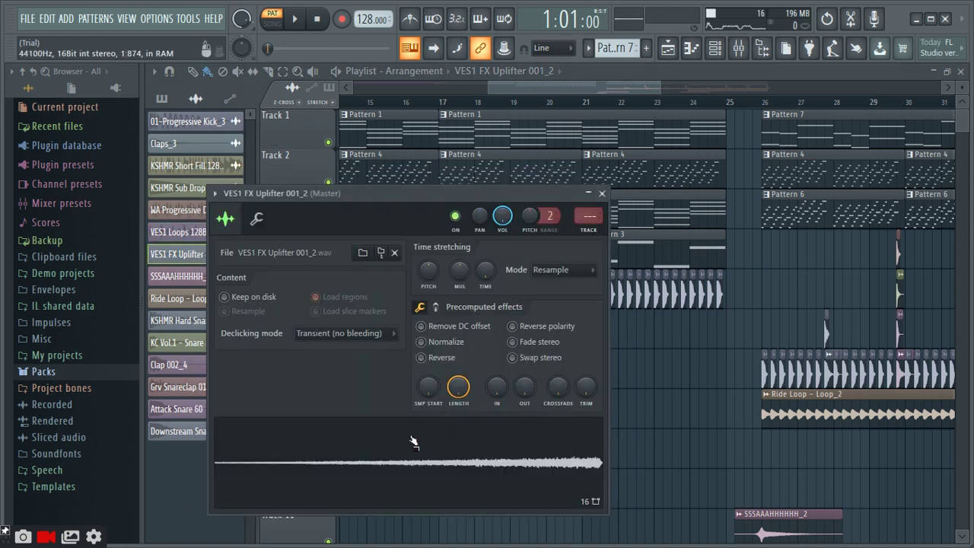
{"action": "left_click", "coordinate": [602, 194]}
{"action": "left_click", "coordinate": [207, 277]}
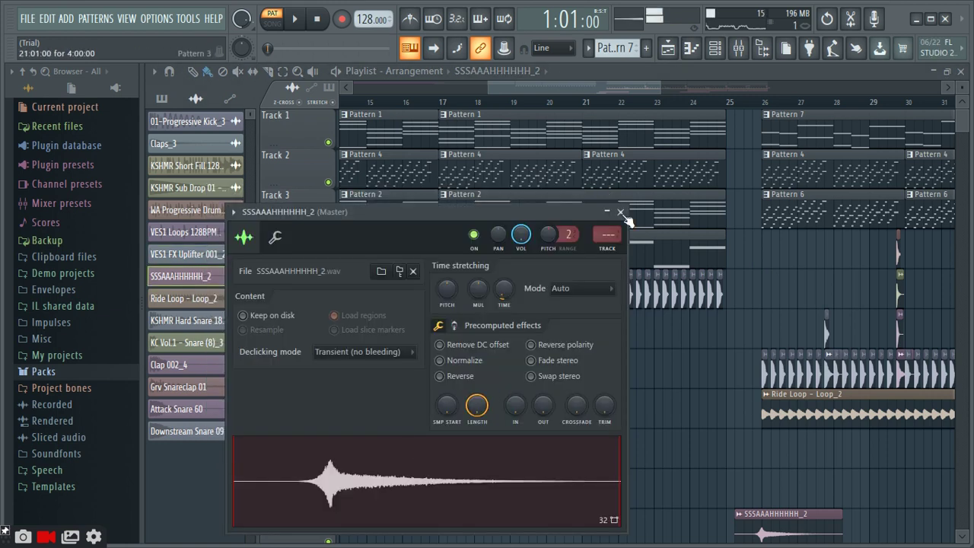
{"action": "left_click", "coordinate": [620, 211]}
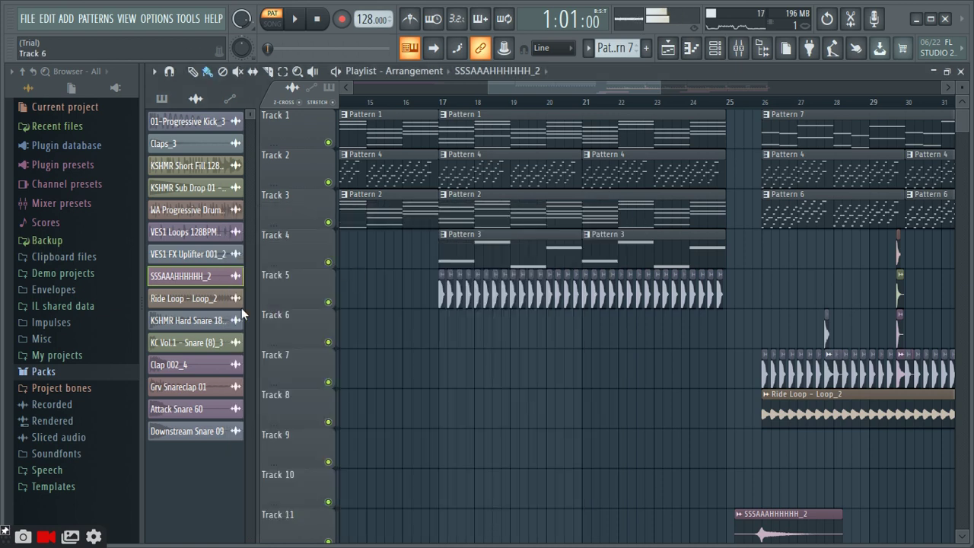
Step: Audition the Ride Loop - Loop_2 and KSHMR Hard Snare 18_5 samples, closing each sample's settings
{"action": "left_click", "coordinate": [228, 299]}
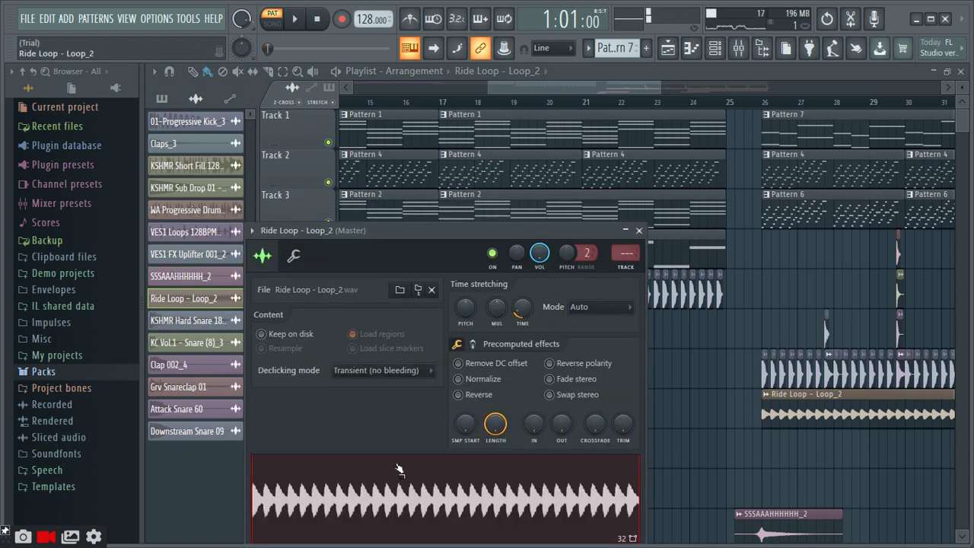
{"action": "left_click", "coordinate": [639, 230]}
{"action": "left_click", "coordinate": [232, 320]}
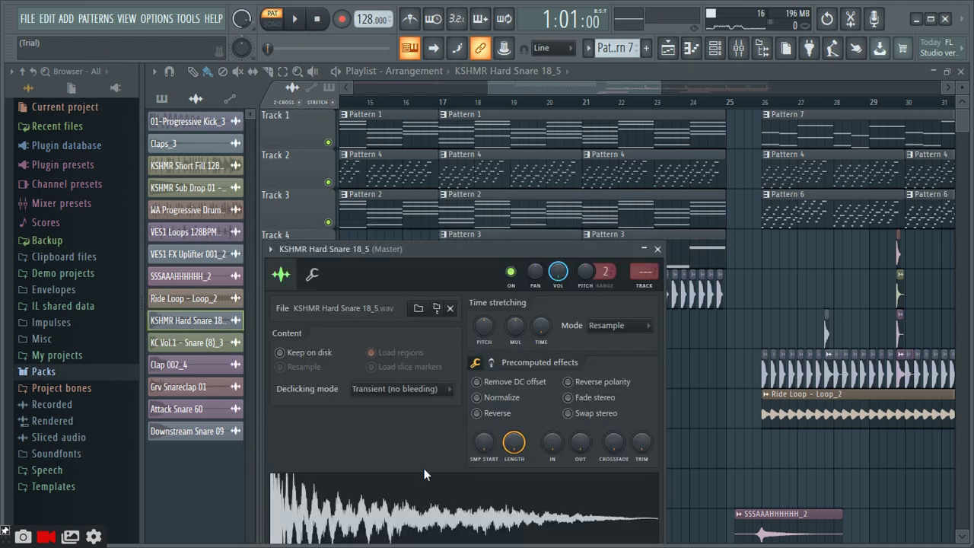
{"action": "left_click", "coordinate": [657, 249]}
Step: Audition the KC Vol.1 - Snare (8)_3 and Clap 002_4 samples with their full waveforms in view
{"action": "left_click", "coordinate": [226, 343]}
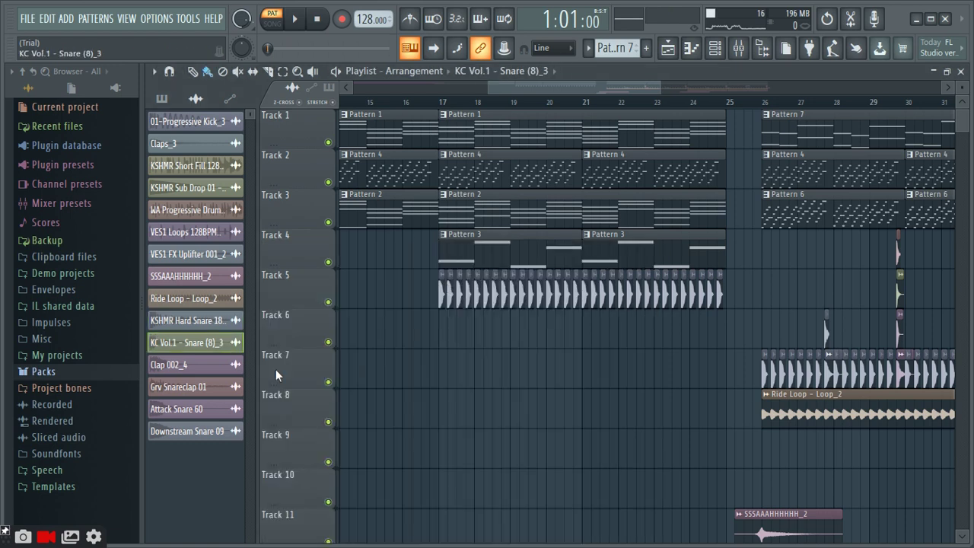
{"action": "left_click_drag", "start_coordinate": [434, 263], "coordinate": [446, 195]}
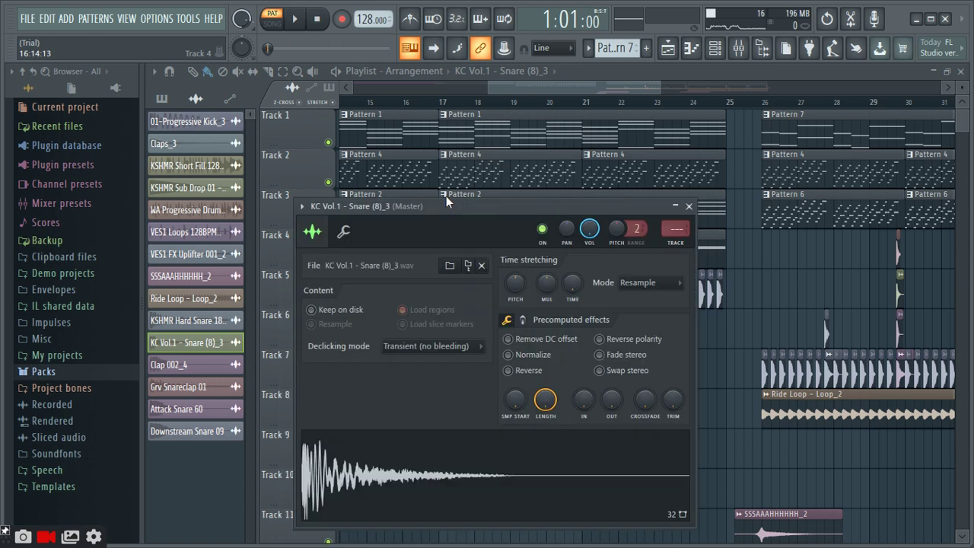
{"action": "left_click", "coordinate": [689, 199]}
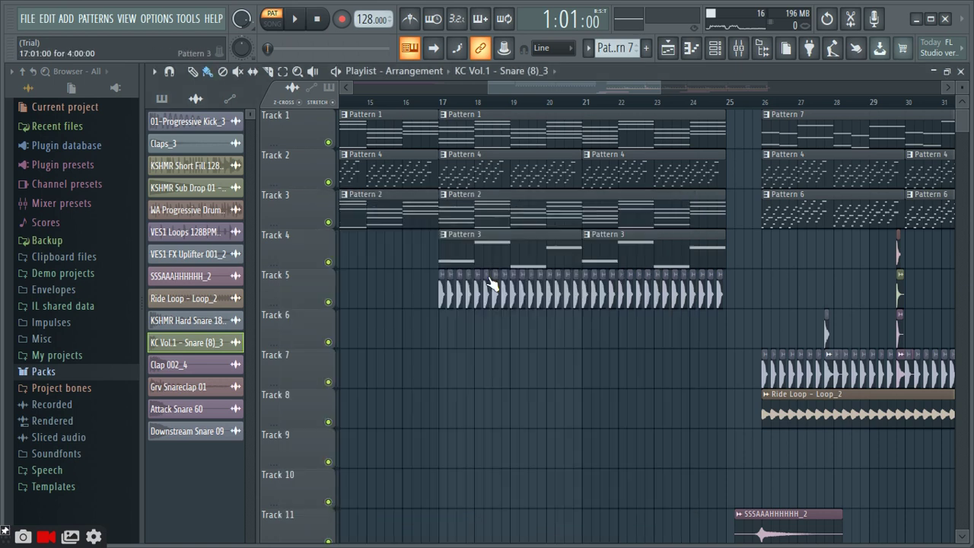
{"action": "left_click", "coordinate": [206, 371]}
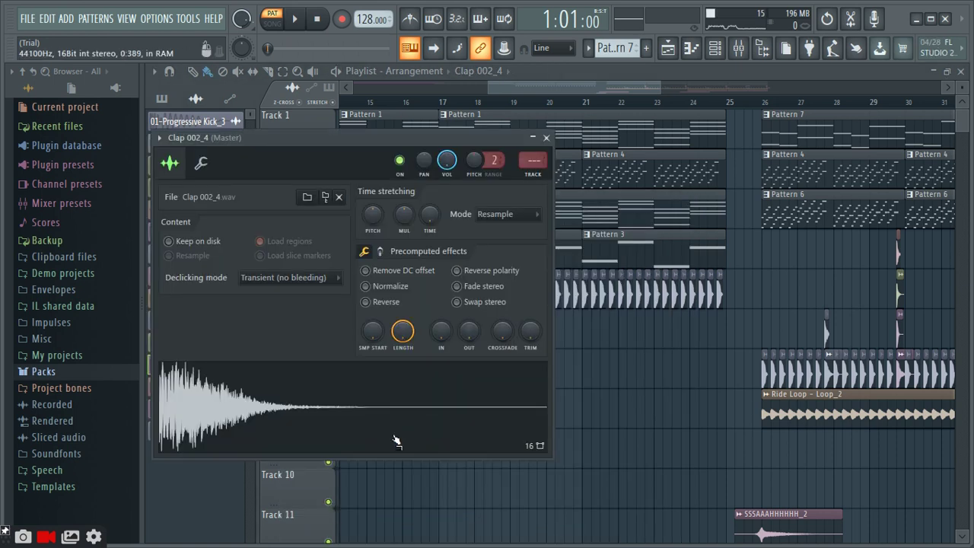
{"action": "left_click", "coordinate": [546, 138]}
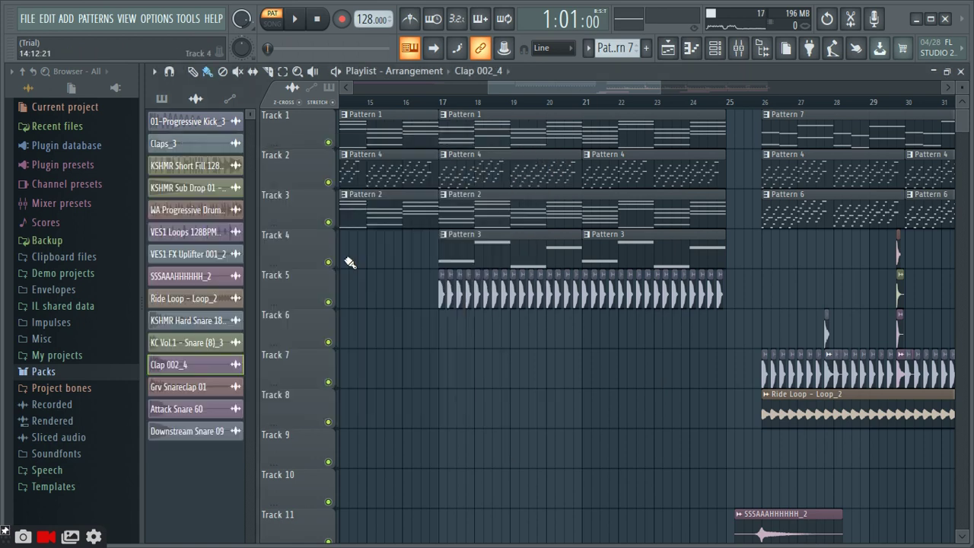
Step: Audition the Grv Snareclap 01, Attack Snare 60 and Downstream Snare 09 samples, closing each sample's settings
{"action": "left_click", "coordinate": [221, 390]}
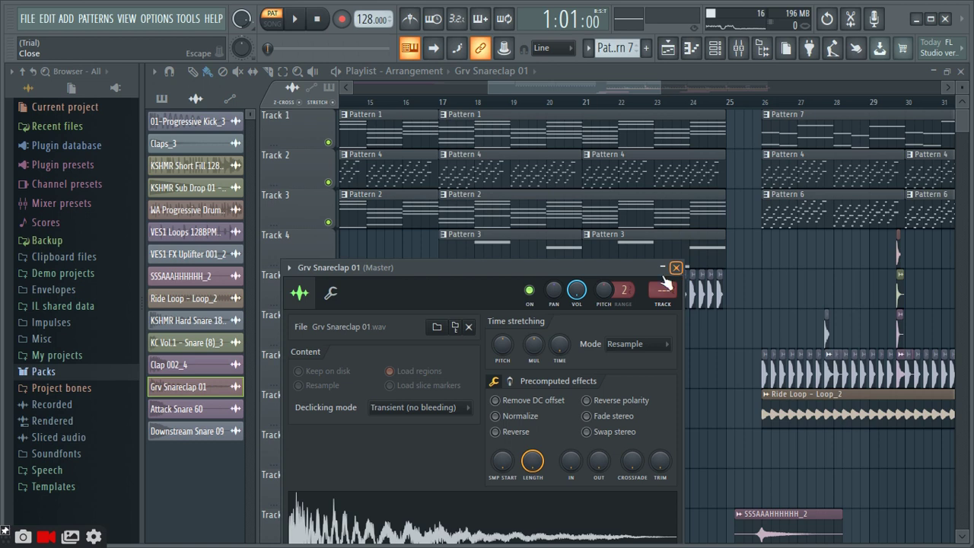
{"action": "left_click", "coordinate": [675, 268]}
{"action": "left_click", "coordinate": [203, 409]}
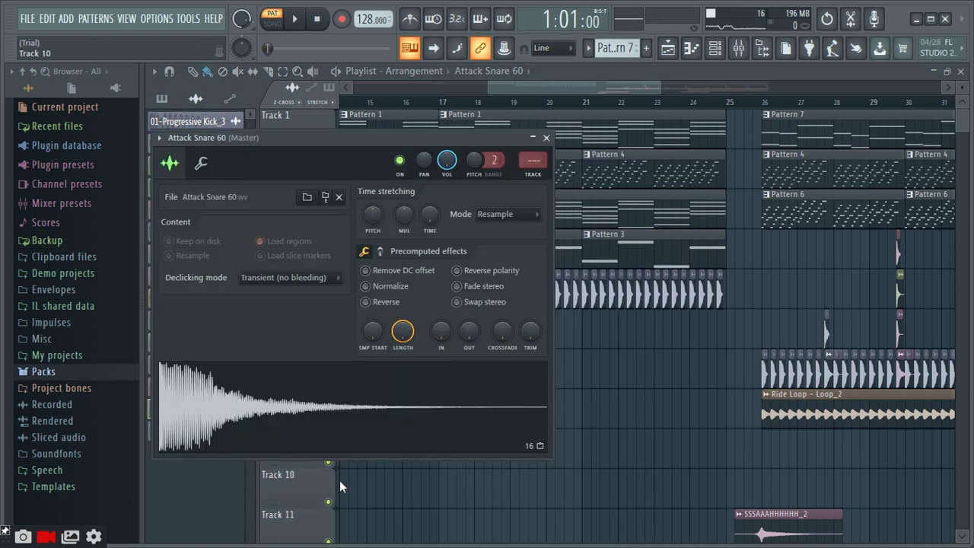
{"action": "left_click", "coordinate": [546, 138]}
{"action": "left_click", "coordinate": [223, 434]}
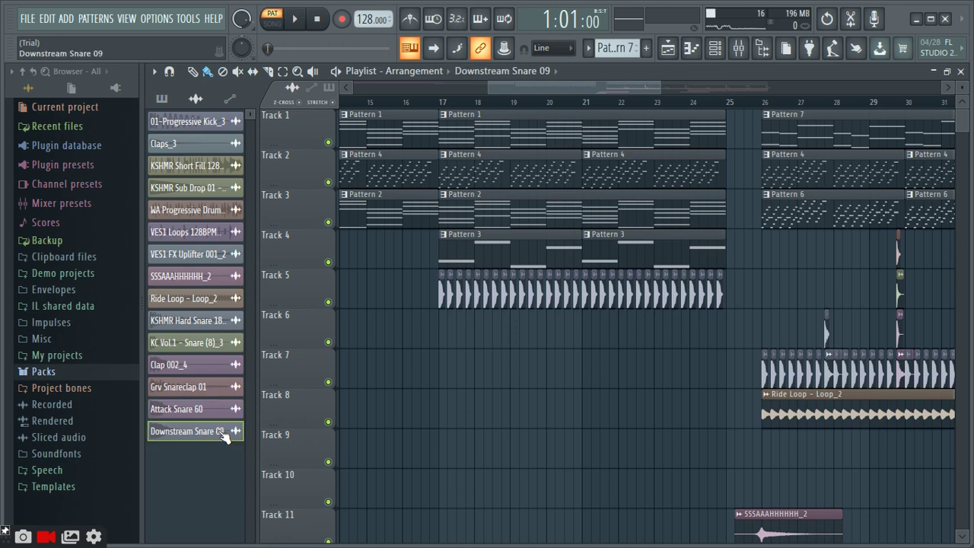
{"action": "left_click", "coordinate": [226, 442]}
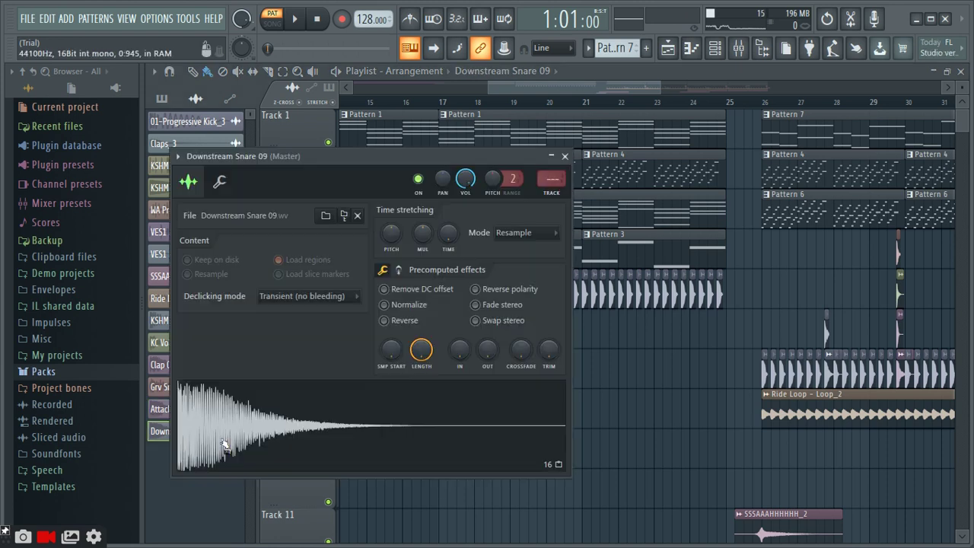
{"action": "left_click", "coordinate": [564, 156]}
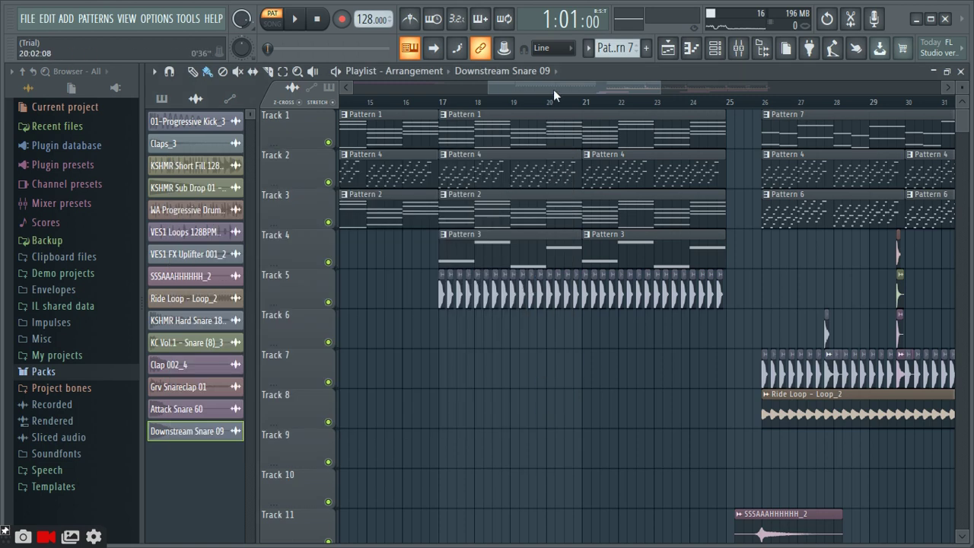
Step: Switch playback to the whole song and set the playback position to bar 25 in the playlist
{"action": "left_click_drag", "start_coordinate": [553, 89], "coordinate": [614, 93]}
{"action": "scroll", "coordinate": [545, 263], "scroll_direction": "down", "scroll_amount": 2}
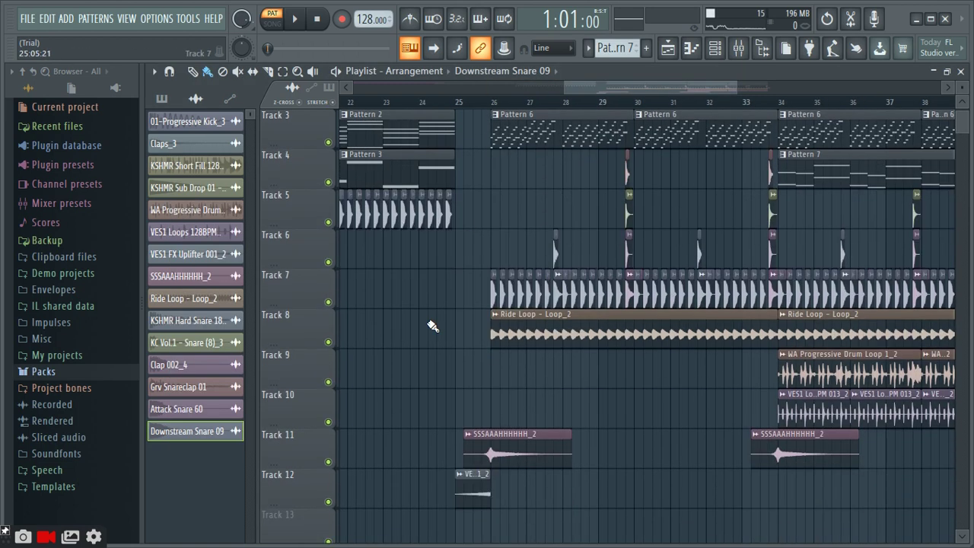
{"action": "left_click", "coordinate": [456, 102]}
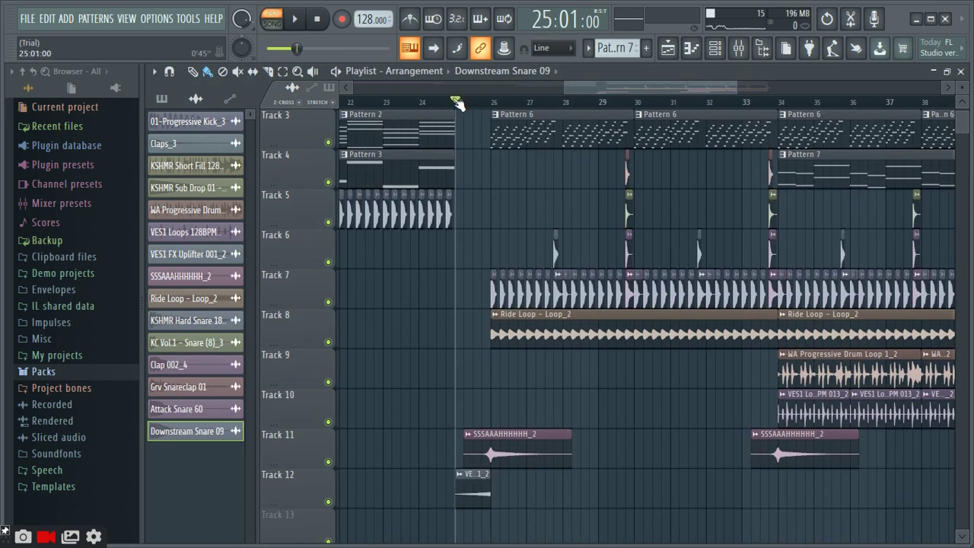
Step: Mute playlist Tracks 1 to 5
{"action": "left_click", "coordinate": [329, 142]}
{"action": "left_click", "coordinate": [328, 182]}
{"action": "left_click", "coordinate": [328, 223]}
{"action": "scroll", "coordinate": [353, 232], "scroll_direction": "up", "scroll_amount": 1}
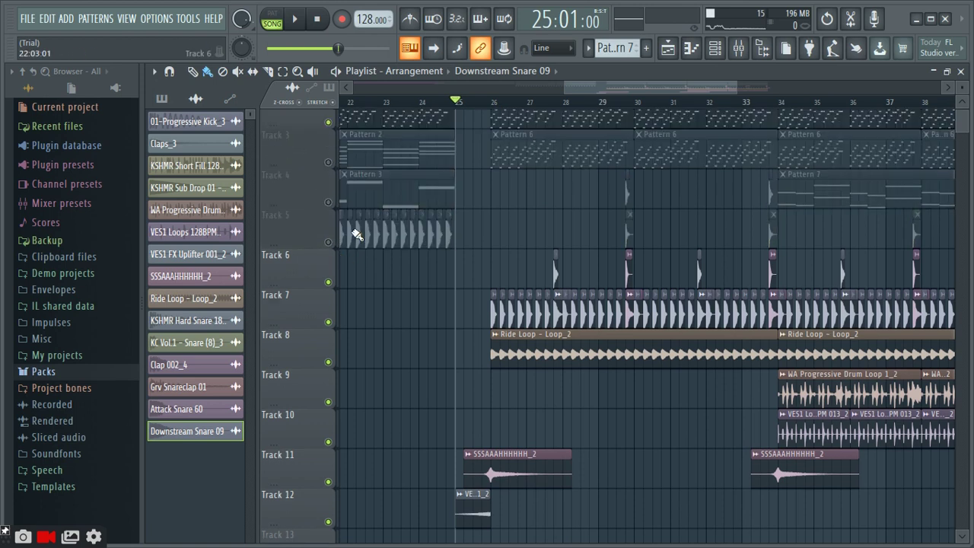
{"action": "scroll", "coordinate": [357, 232], "scroll_direction": "up", "scroll_amount": 3}
{"action": "left_click", "coordinate": [328, 142]}
{"action": "left_click", "coordinate": [328, 182]}
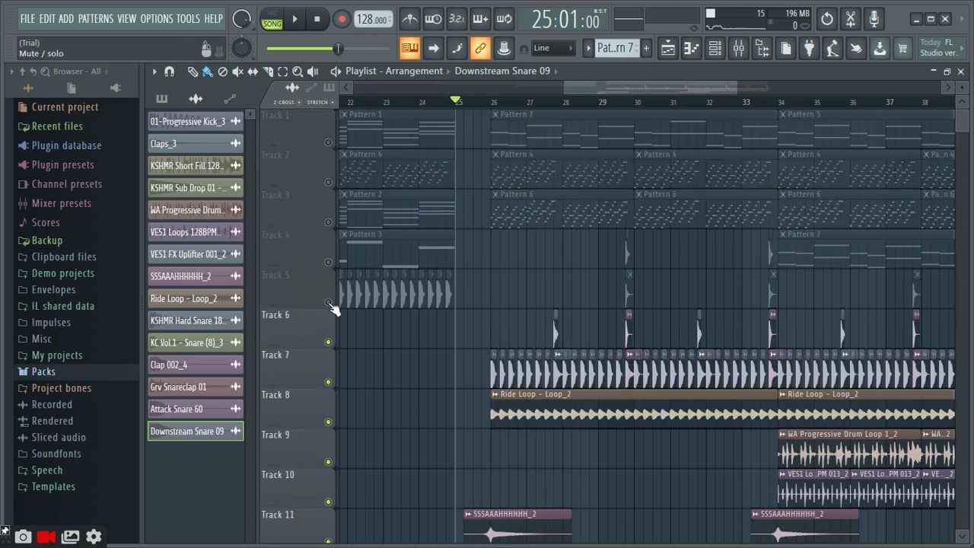
Step: Unmute playlist Tracks 4 and 5, keeping Tracks 1 to 3 muted
{"action": "scroll", "coordinate": [342, 365], "scroll_direction": "down", "scroll_amount": 2}
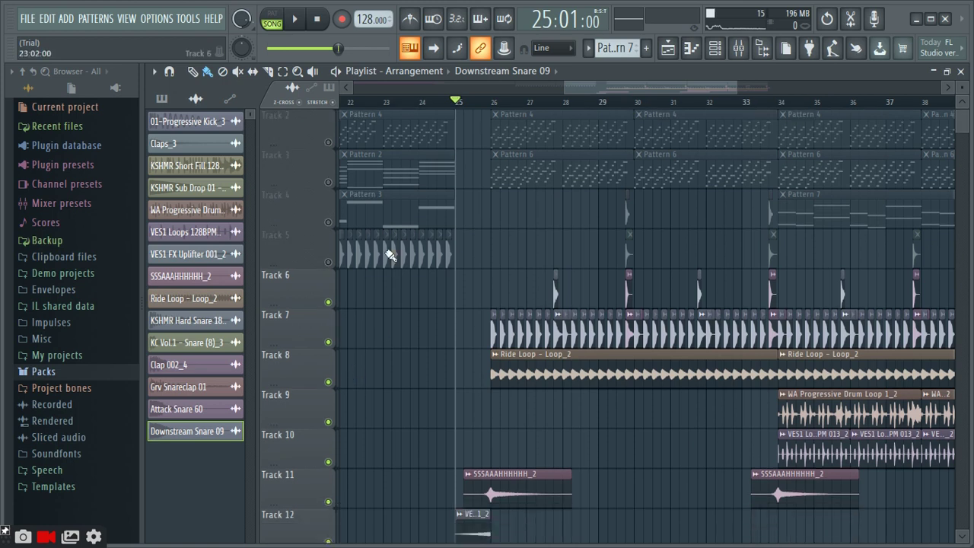
{"action": "left_click", "coordinate": [334, 227]}
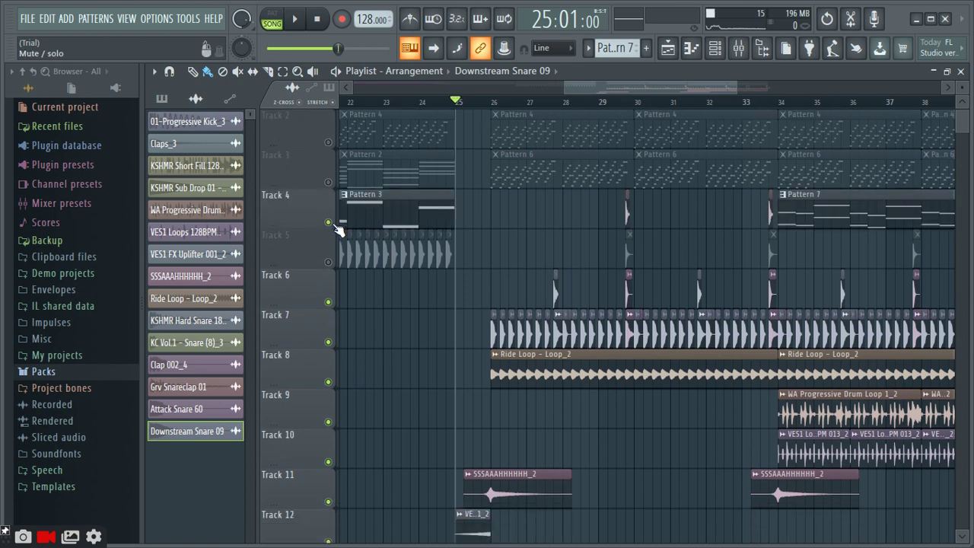
{"action": "left_click", "coordinate": [330, 263]}
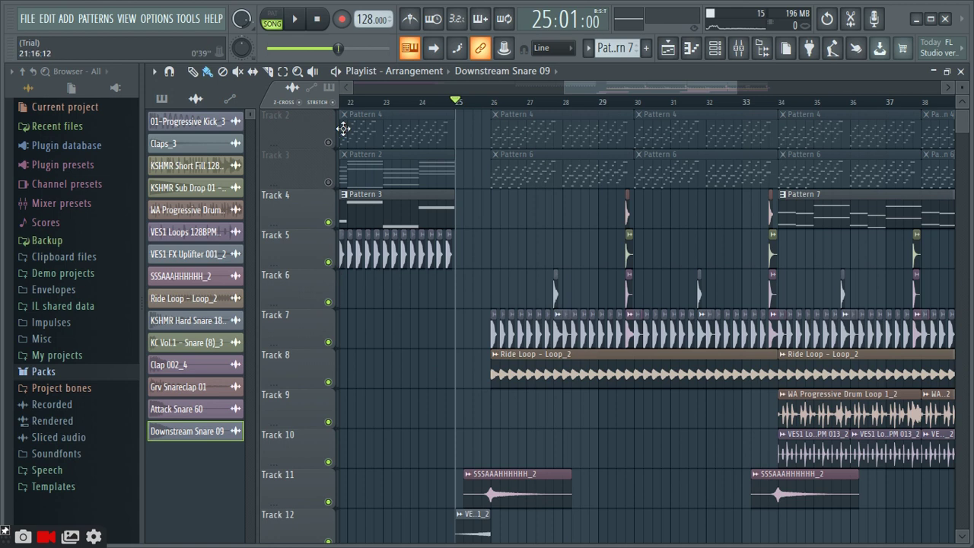
Step: Mute playlist Tracks 4 to 8 so that only Tracks 9 to 12 stay audible
{"action": "left_click", "coordinate": [328, 383]}
{"action": "left_click", "coordinate": [329, 343]}
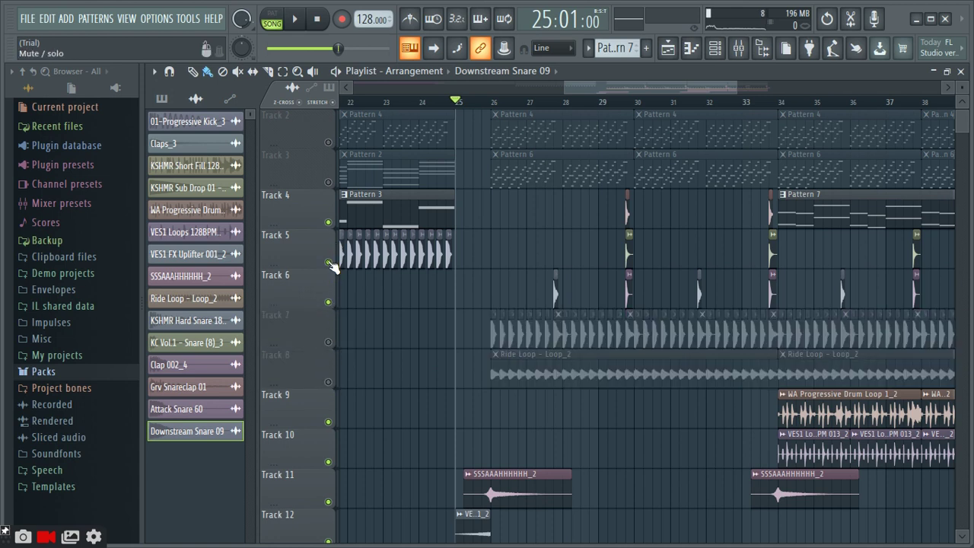
{"action": "left_click", "coordinate": [329, 262]}
{"action": "left_click", "coordinate": [328, 301]}
{"action": "left_click", "coordinate": [329, 223]}
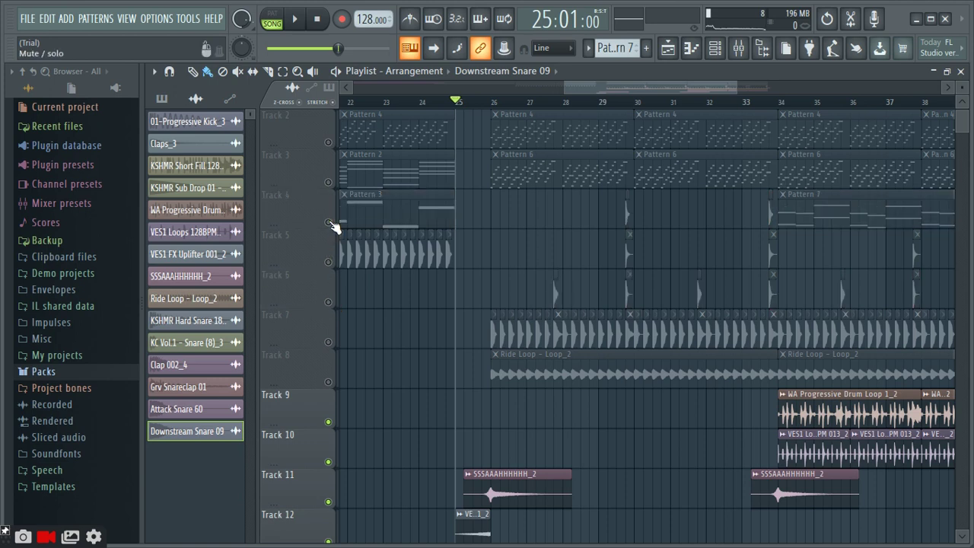
Step: Play the isolated effect tracks from bar 25 of the playlist and stop playback
{"action": "left_click", "coordinate": [296, 19]}
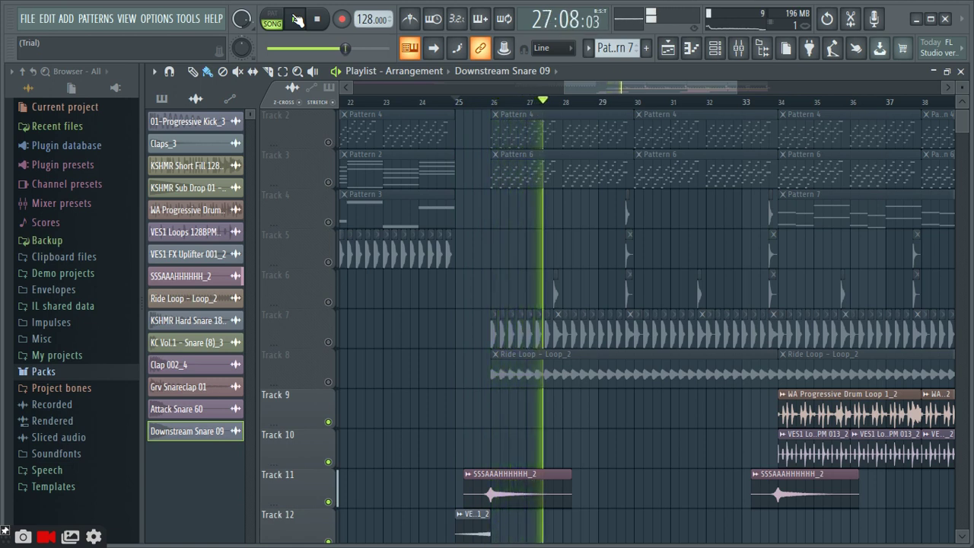
{"action": "left_click", "coordinate": [298, 19]}
{"action": "left_click", "coordinate": [318, 21]}
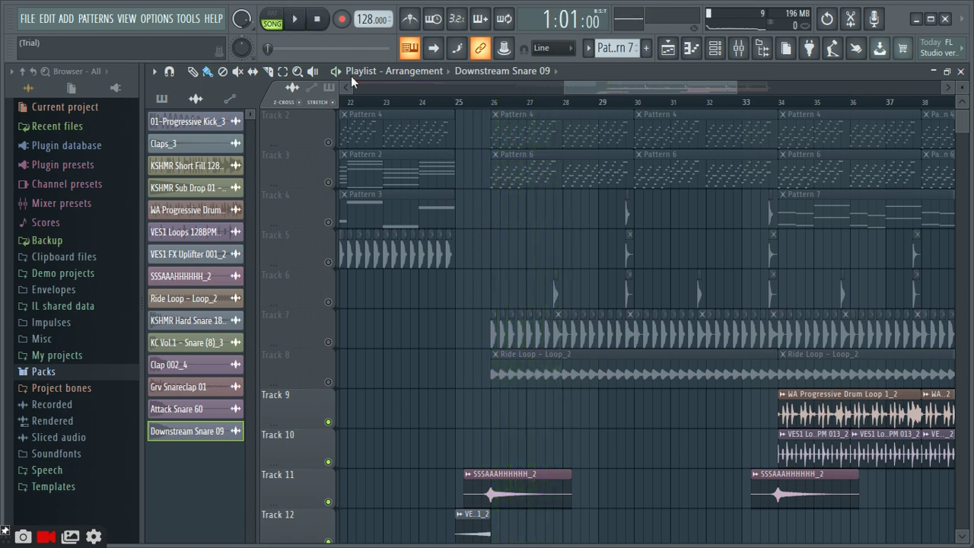
Step: Unmute playlist Track 6, keeping Tracks 7 and 8 muted
{"action": "left_click_drag", "start_coordinate": [622, 92], "coordinate": [651, 112]}
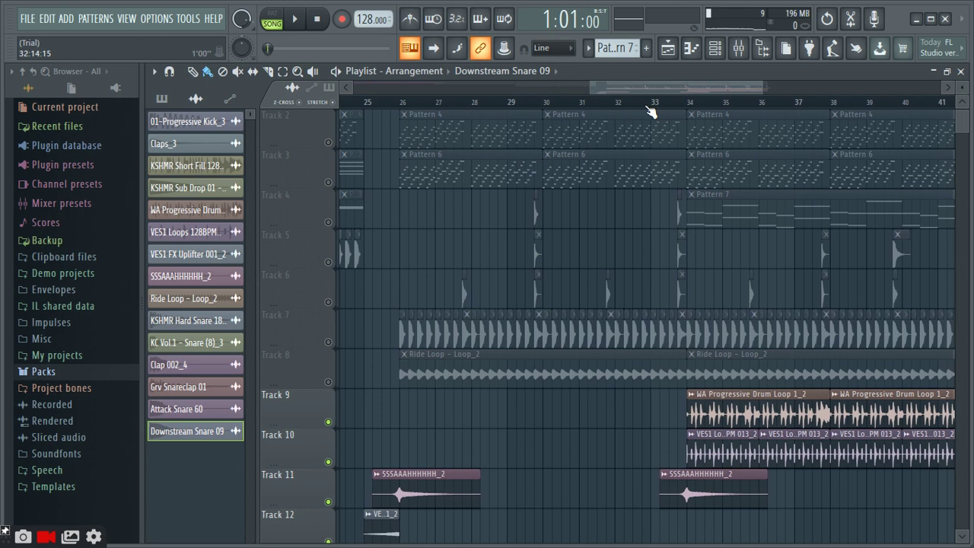
{"action": "left_click", "coordinate": [328, 382]}
{"action": "left_click", "coordinate": [328, 340]}
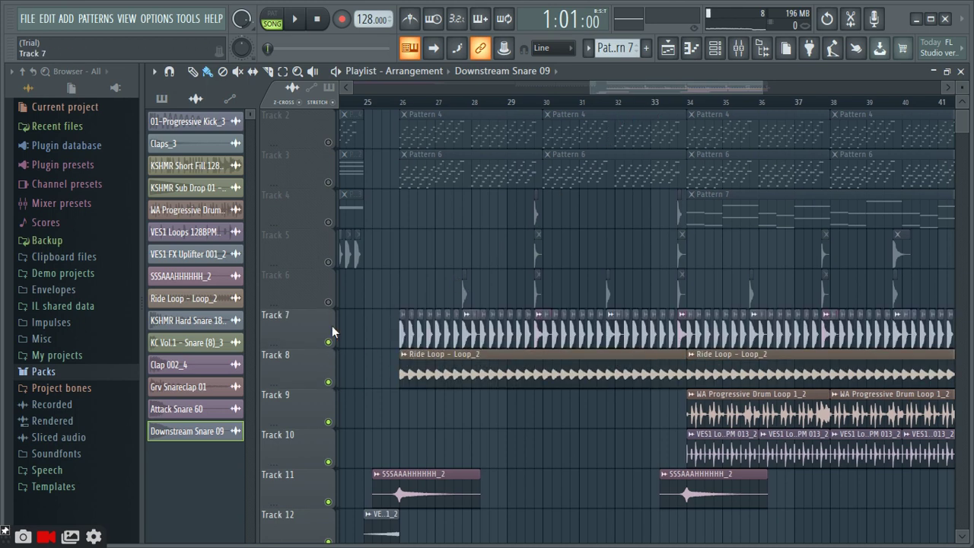
{"action": "left_click", "coordinate": [328, 302]}
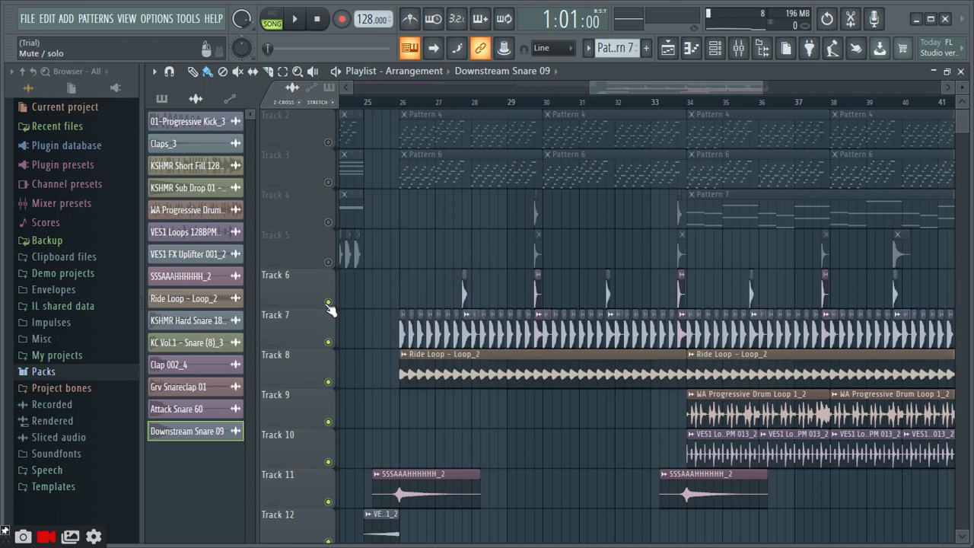
{"action": "left_click", "coordinate": [329, 342]}
{"action": "left_click", "coordinate": [329, 382]}
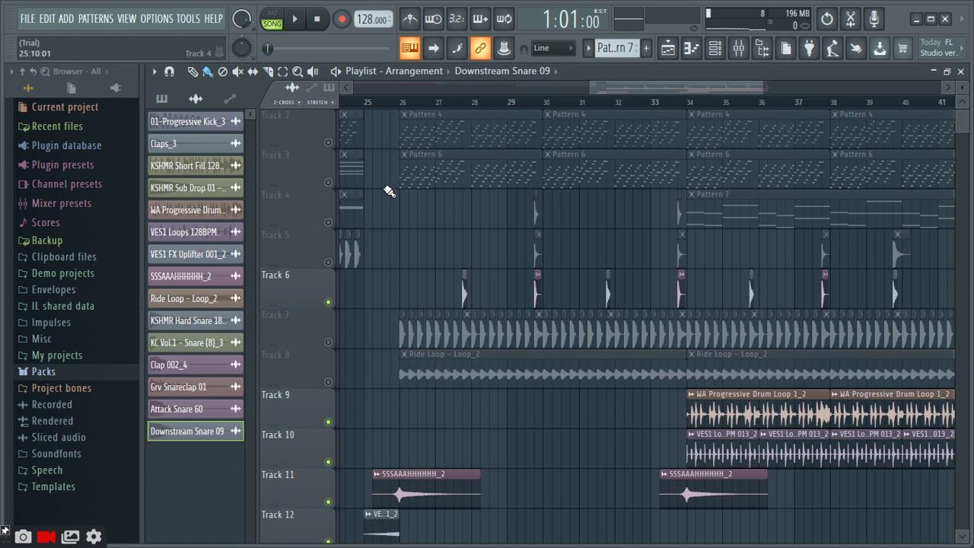
Step: Set the playback position to bar 25 and unmute playlist Tracks 4 and 5
{"action": "left_click", "coordinate": [369, 109]}
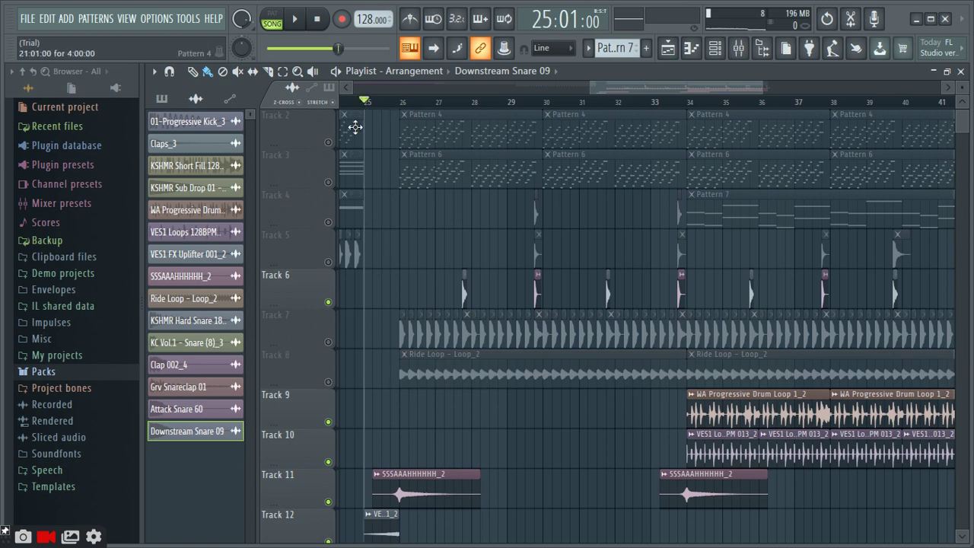
{"action": "left_click", "coordinate": [329, 223]}
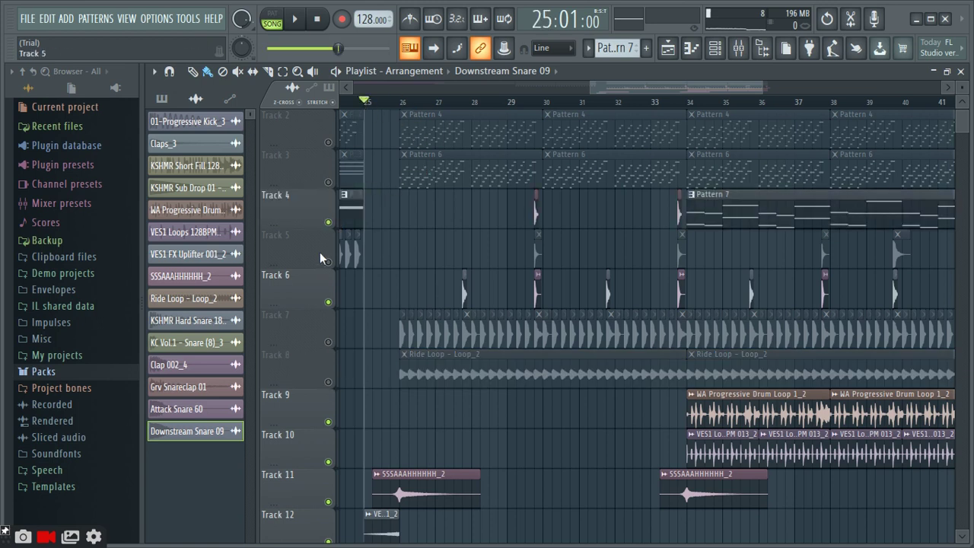
{"action": "left_click", "coordinate": [328, 262]}
Step: Play the drum and effect tracks from bar 25, unmuting Track 7 during playback, and stop the song
{"action": "left_click", "coordinate": [295, 19]}
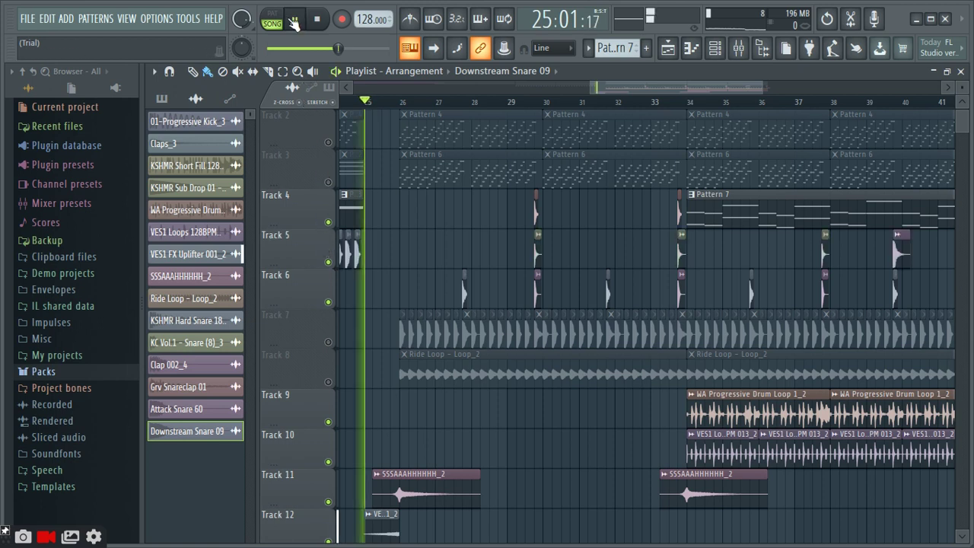
{"action": "left_click", "coordinate": [329, 342]}
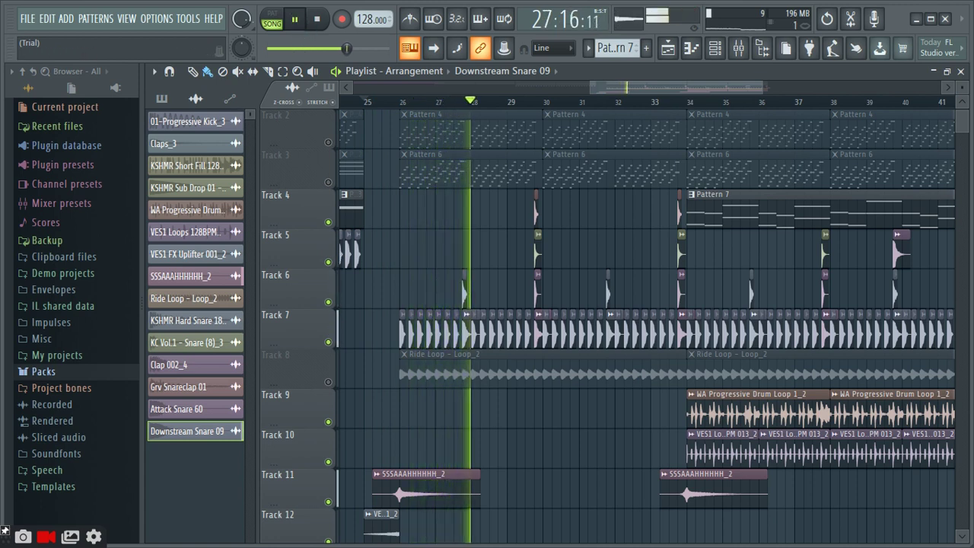
{"action": "left_click", "coordinate": [298, 19]}
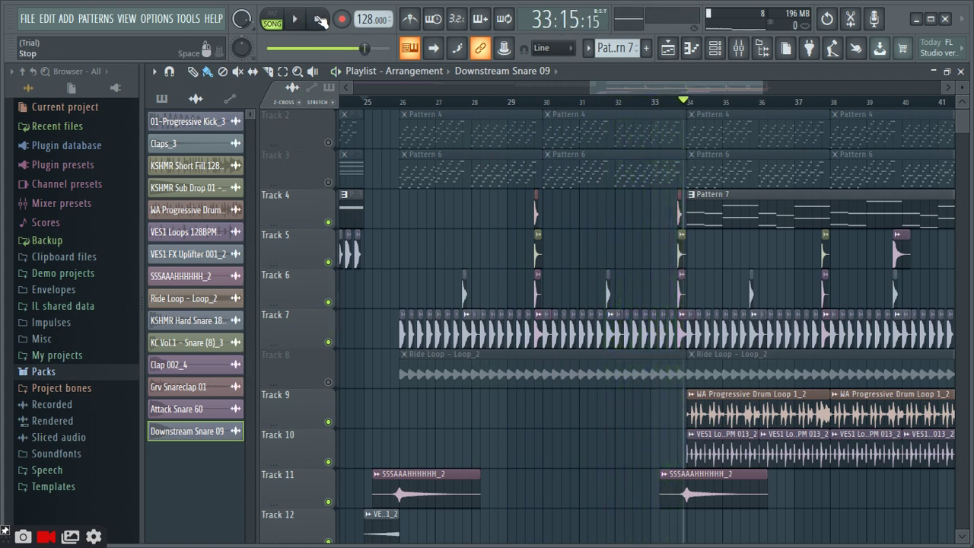
{"action": "left_click", "coordinate": [320, 20]}
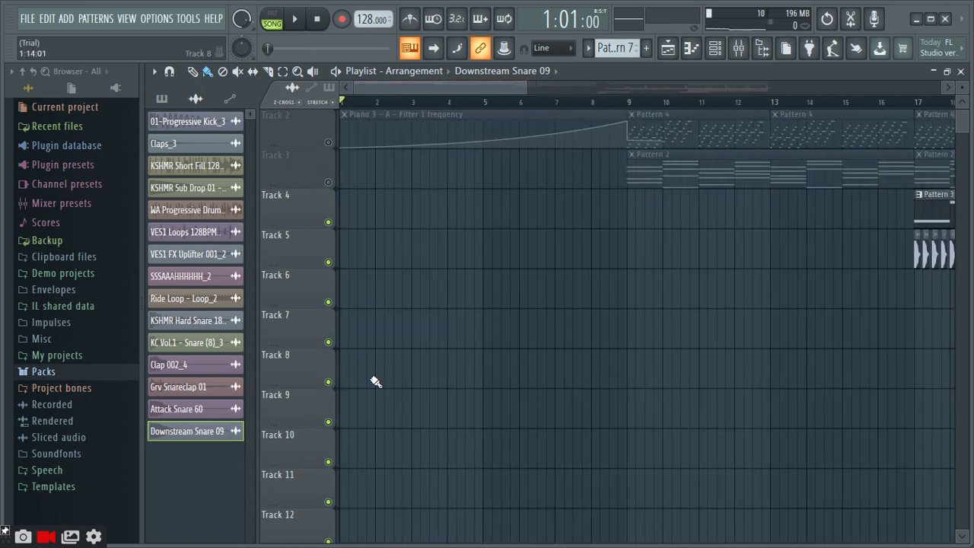
Step: Unmute playlist Tracks 1 to 3 so the melodic patterns are audible again
{"action": "scroll", "coordinate": [374, 381], "scroll_direction": "up", "scroll_amount": 1}
{"action": "left_click", "coordinate": [328, 222]}
{"action": "left_click", "coordinate": [328, 182]}
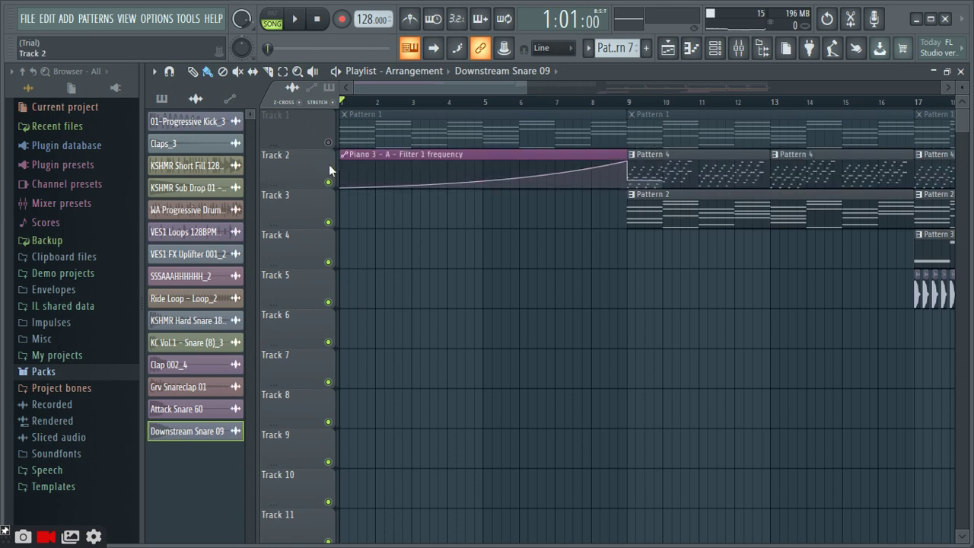
{"action": "left_click", "coordinate": [328, 142]}
Step: Play the full song from bar 1 to its end, following the playhead through the playlist, and stop playback
{"action": "left_click", "coordinate": [294, 21]}
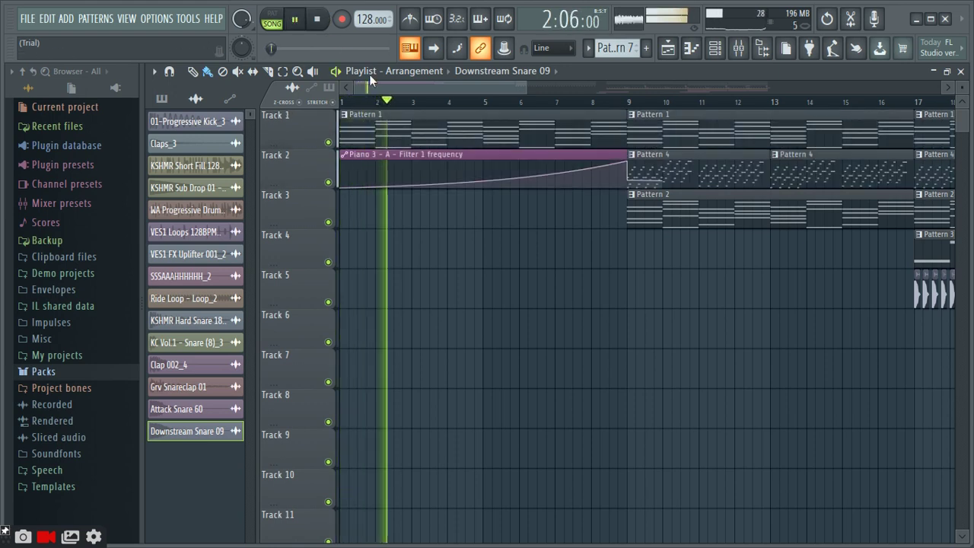
{"action": "left_click_drag", "start_coordinate": [460, 89], "coordinate": [483, 87]}
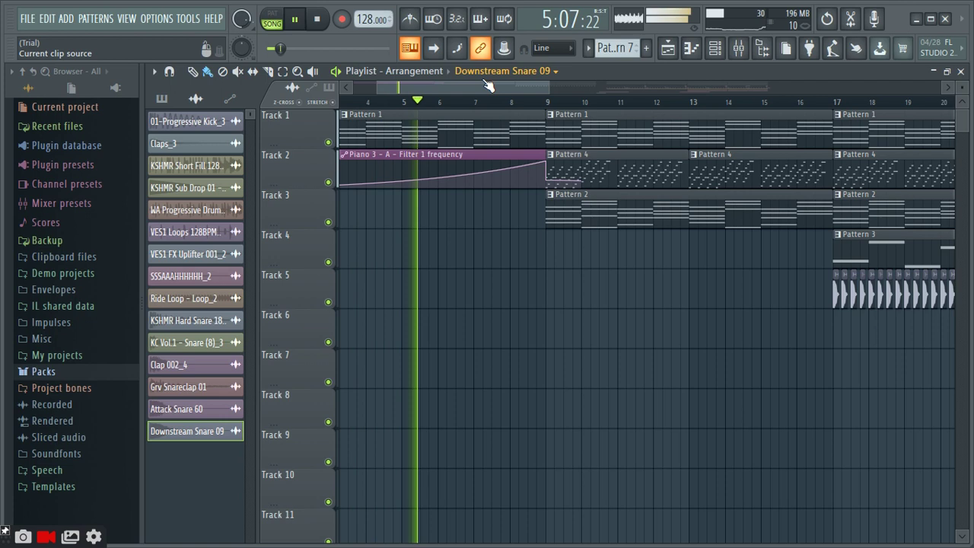
{"action": "left_click", "coordinate": [485, 80]}
{"action": "left_click_drag", "start_coordinate": [431, 85], "coordinate": [467, 81]}
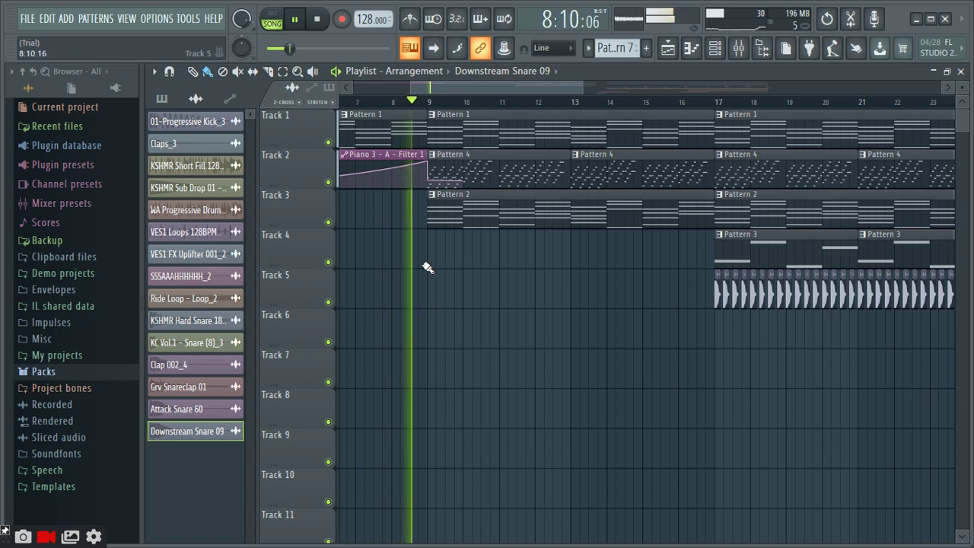
{"action": "left_click_drag", "start_coordinate": [513, 88], "coordinate": [536, 86]}
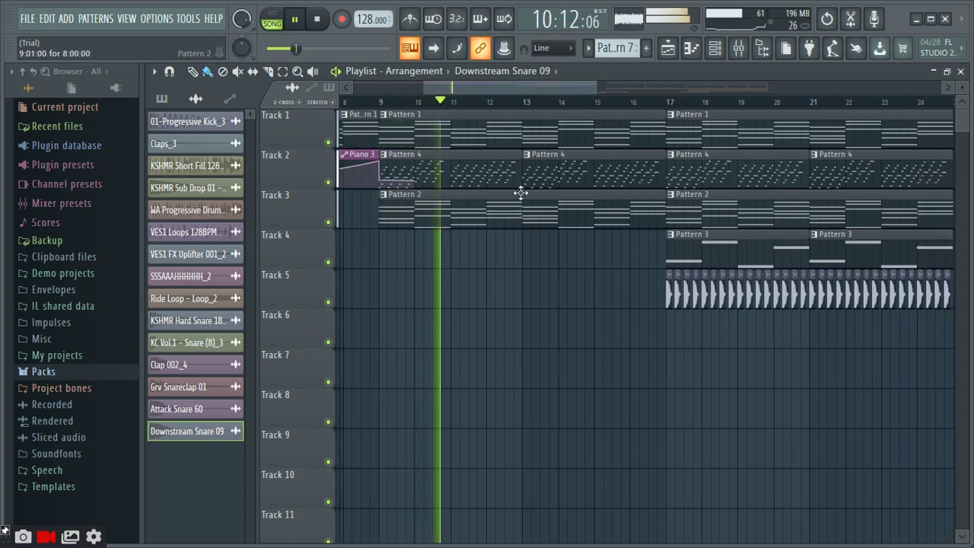
{"action": "left_click_drag", "start_coordinate": [526, 86], "coordinate": [563, 88]}
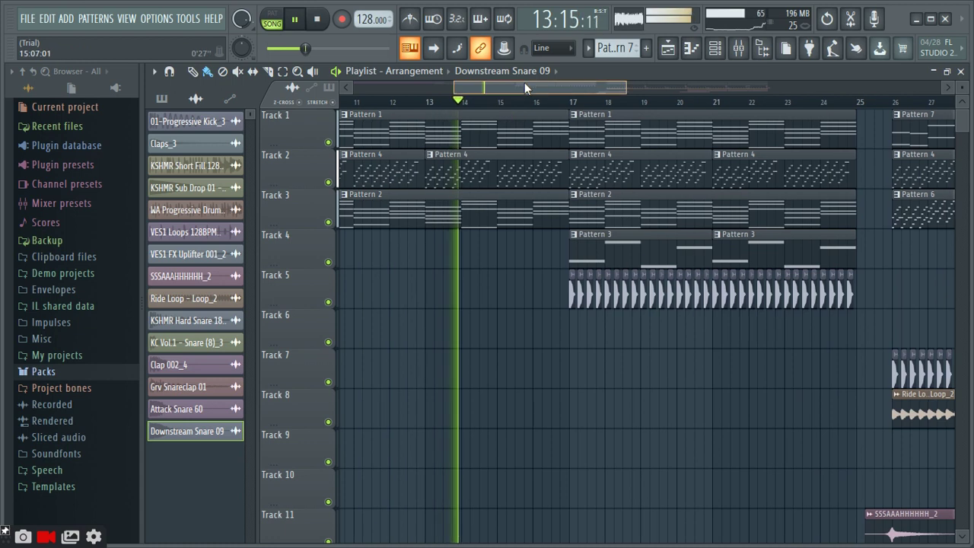
{"action": "left_click_drag", "start_coordinate": [525, 83], "coordinate": [542, 82]}
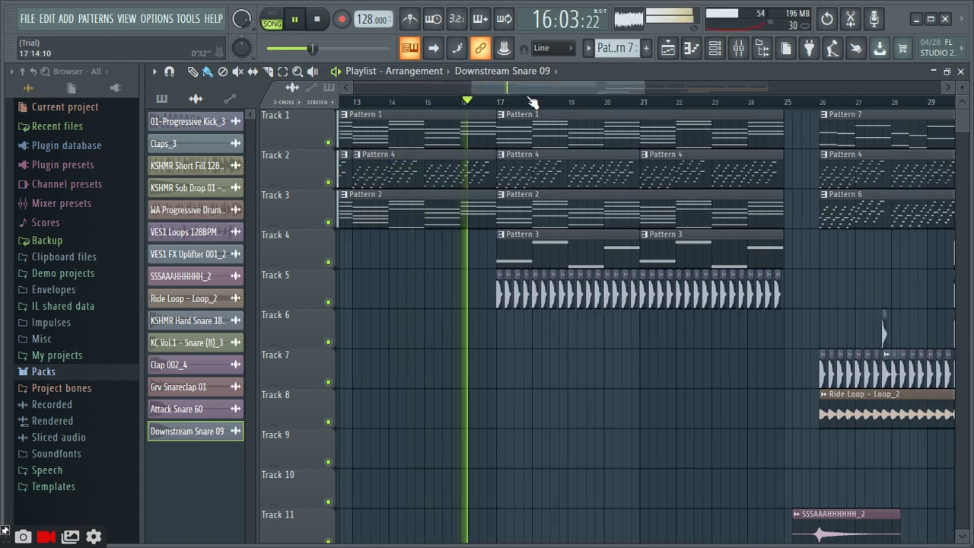
{"action": "left_click_drag", "start_coordinate": [531, 89], "coordinate": [550, 89]}
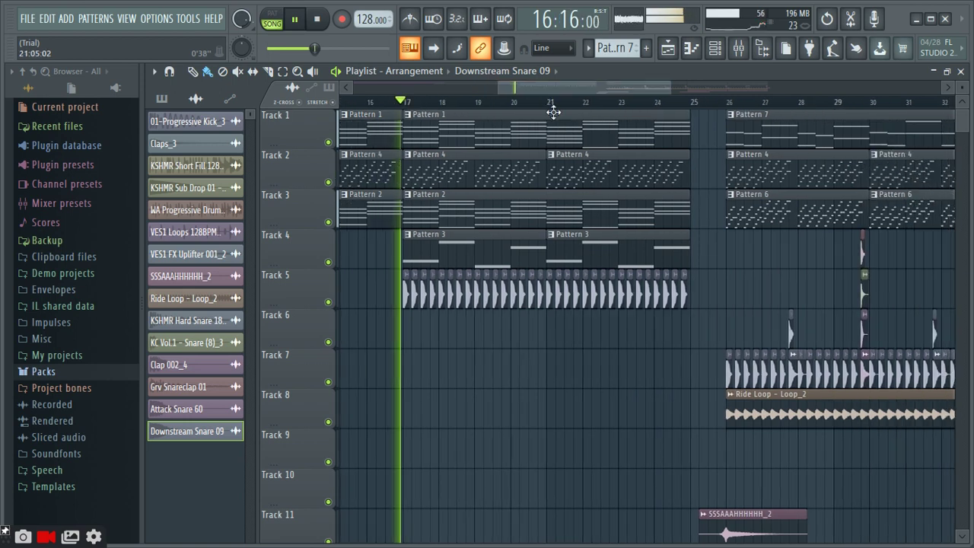
{"action": "mouse_move", "coordinate": [556, 83]}
{"action": "left_mouse_down"}
{"action": "mouse_move", "coordinate": [583, 88]}
{"action": "mouse_move", "coordinate": [572, 86]}
{"action": "left_mouse_up"}
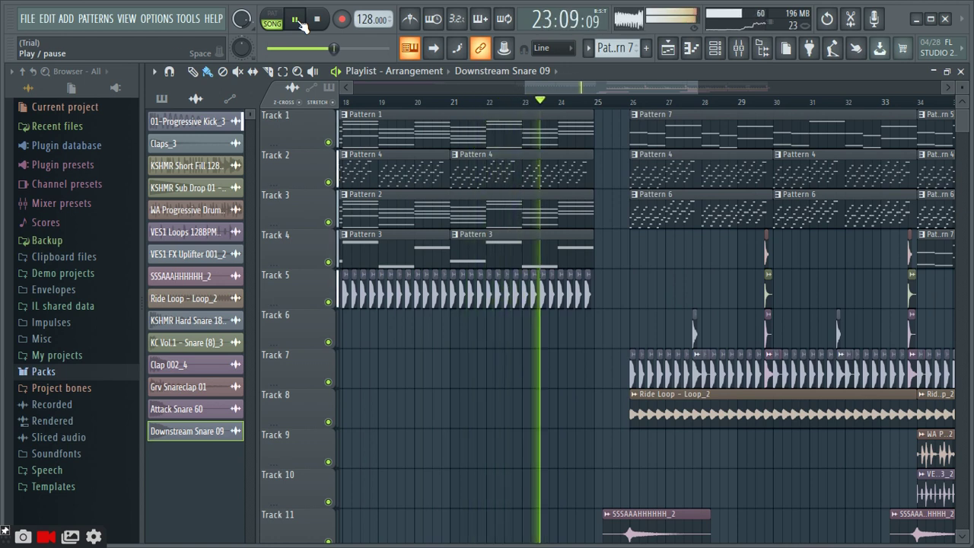
{"action": "left_click_drag", "start_coordinate": [606, 82], "coordinate": [665, 77]}
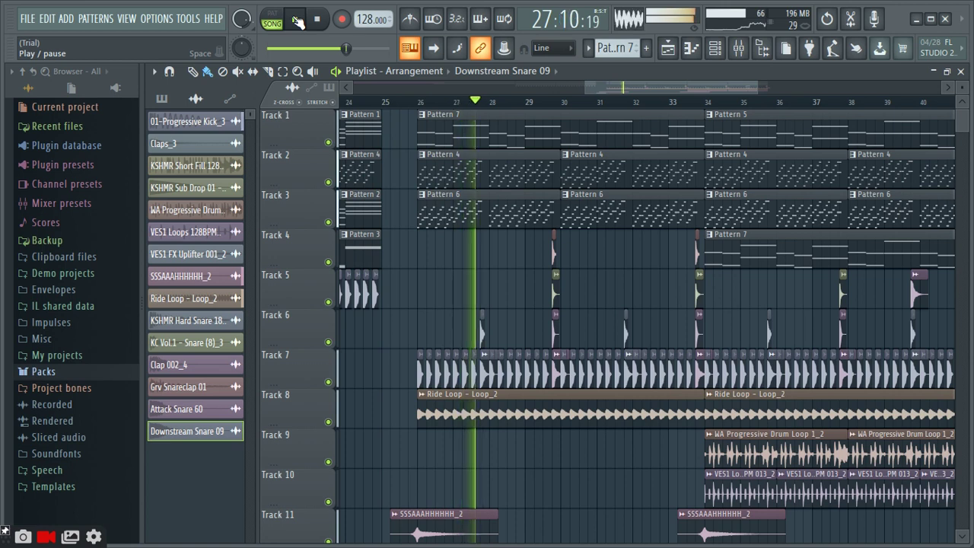
{"action": "left_click_drag", "start_coordinate": [611, 85], "coordinate": [650, 83]}
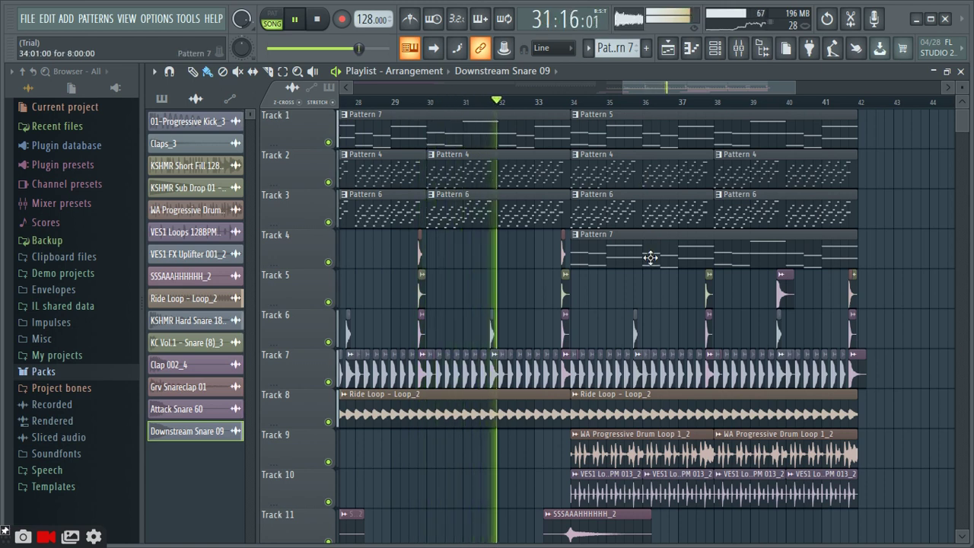
{"action": "left_click_drag", "start_coordinate": [676, 82], "coordinate": [719, 89]}
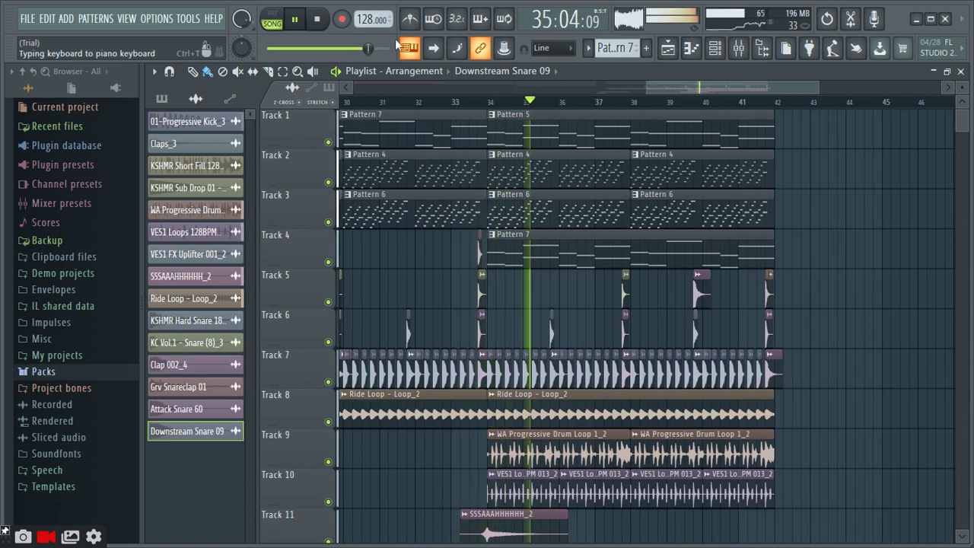
{"action": "left_click", "coordinate": [296, 20]}
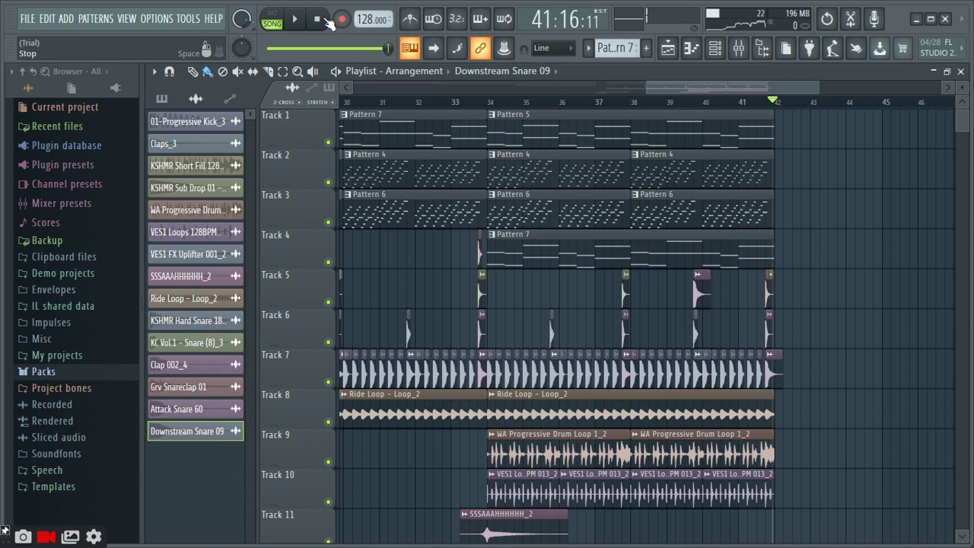
{"action": "left_click", "coordinate": [326, 19]}
Step: Examine the whole song arrangement across all used playlist tracks, ending at the opening bars
{"action": "left_click_drag", "start_coordinate": [734, 82], "coordinate": [770, 88]}
{"action": "scroll", "coordinate": [720, 242], "scroll_direction": "down", "scroll_amount": 3}
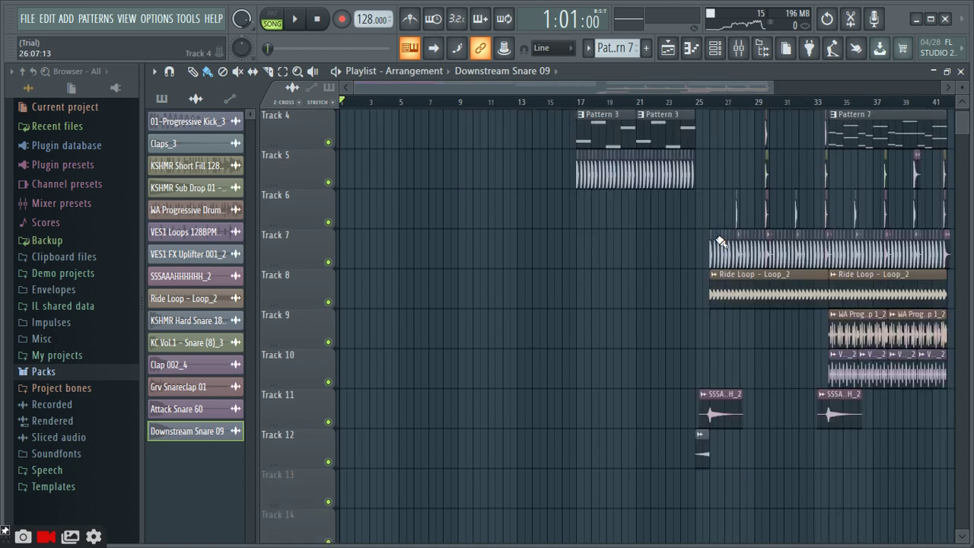
{"action": "scroll", "coordinate": [721, 242], "scroll_direction": "up", "scroll_amount": 3}
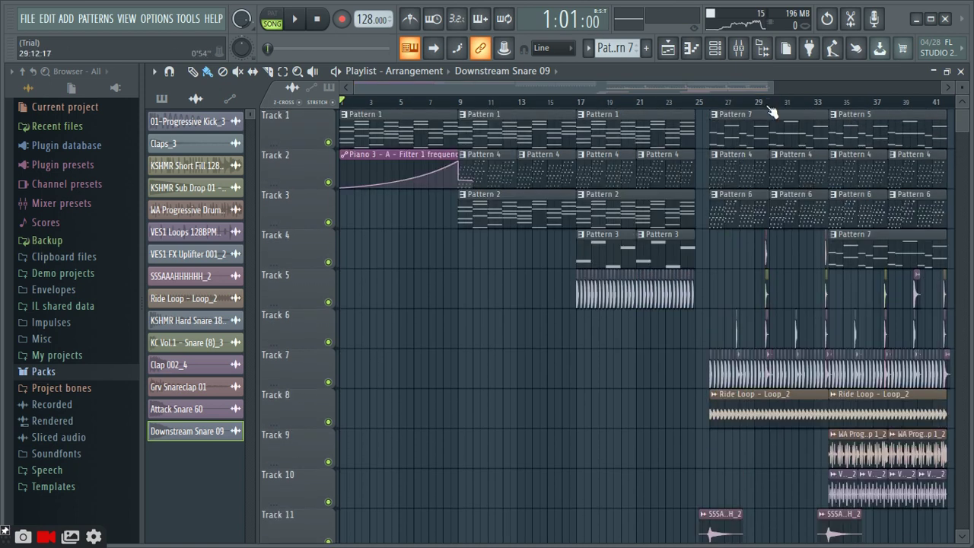
{"action": "left_click_drag", "start_coordinate": [770, 88], "coordinate": [531, 91]}
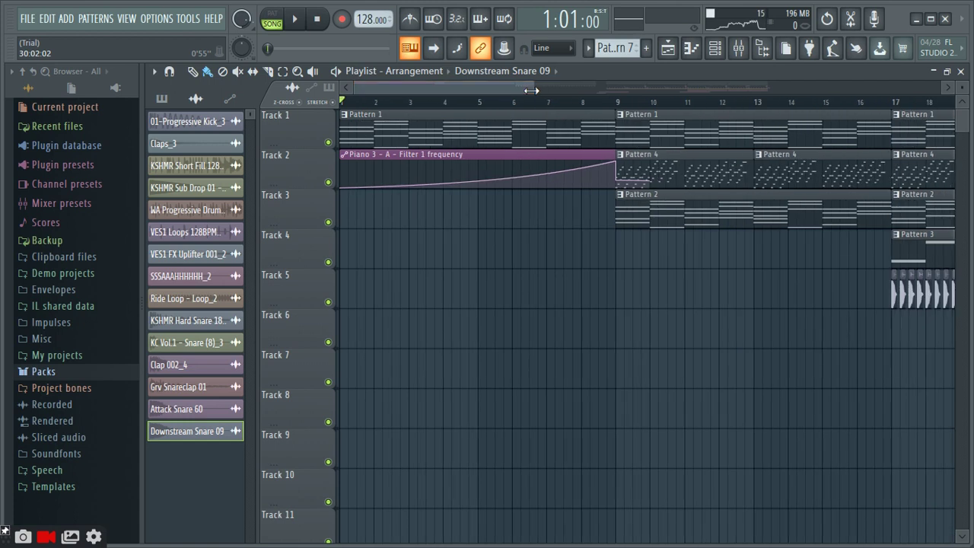